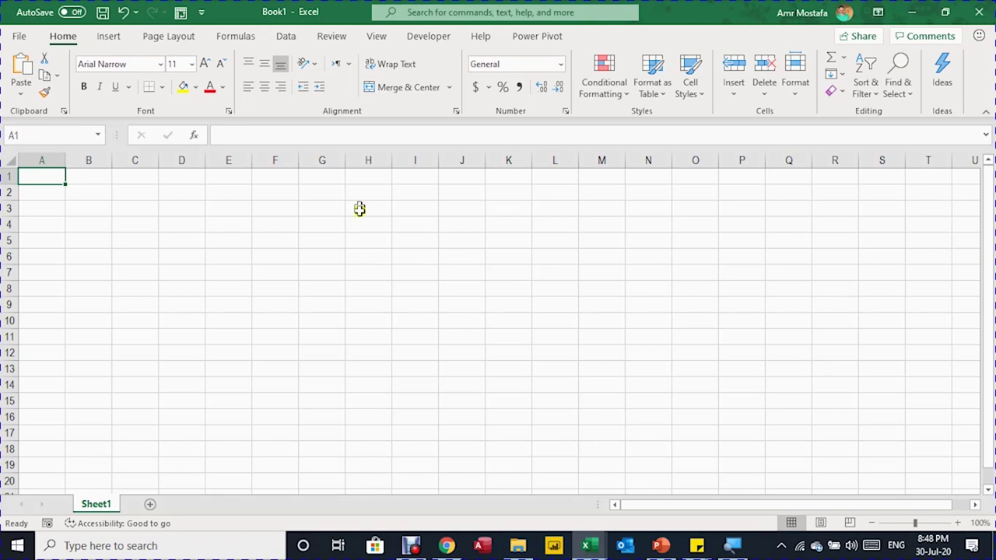
Get data from an Excel workbook, choosing Sales2016.xlsx in the SalesDataMerged folder.
click(288, 35)
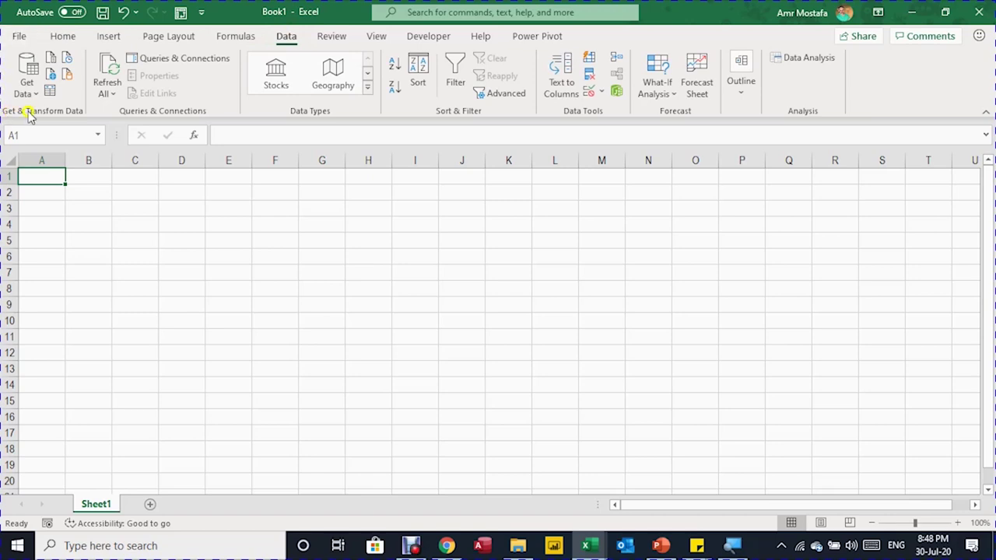
click(26, 87)
click(40, 120)
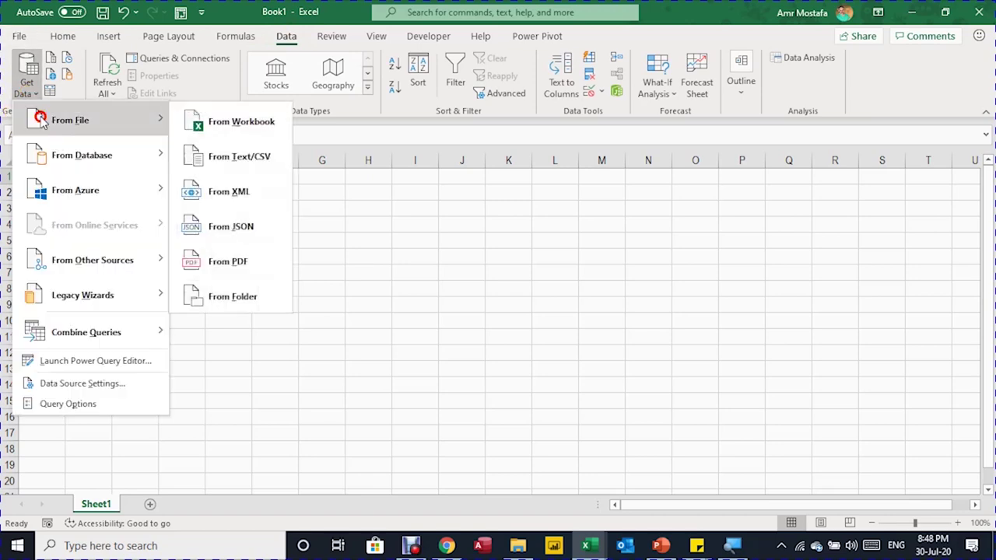
click(218, 126)
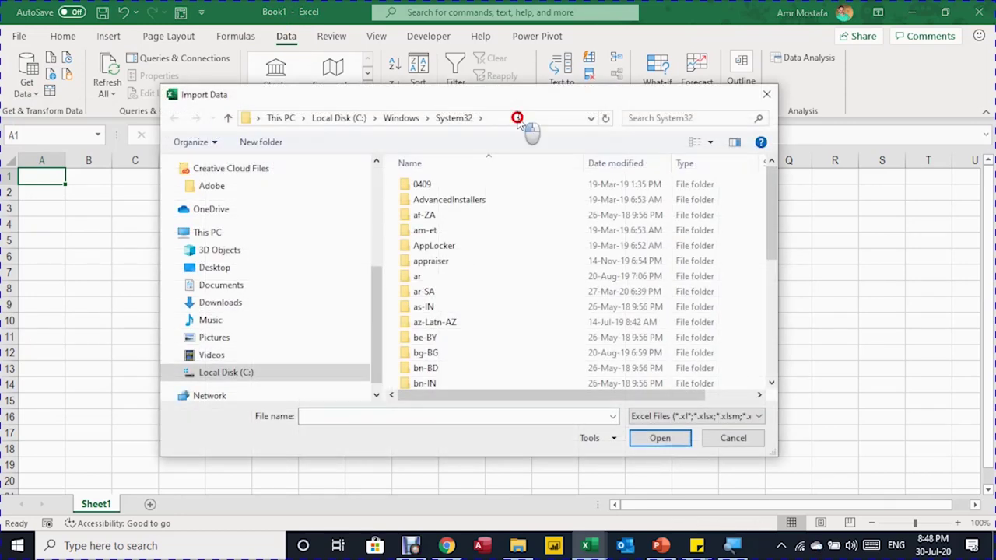
click(518, 120)
key(ctrl+v)
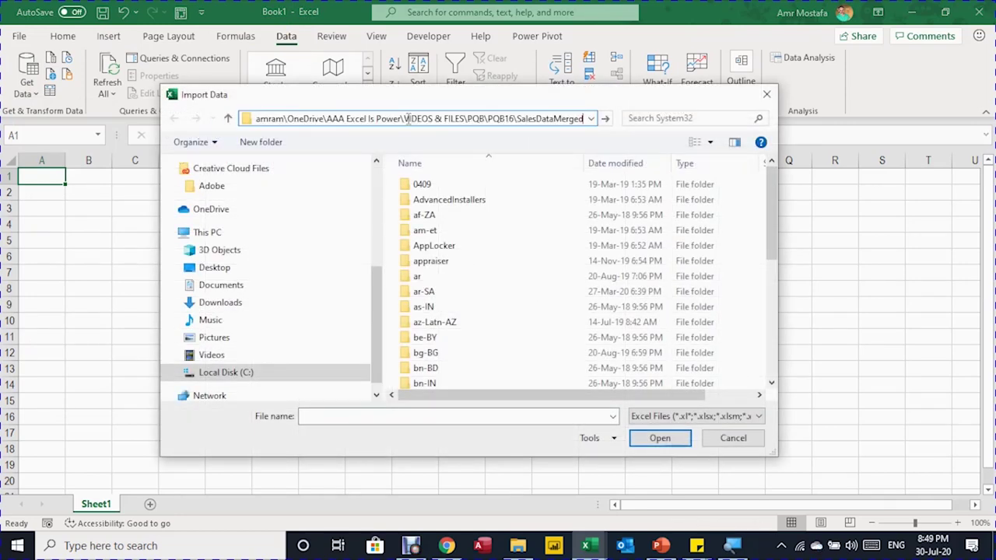
key(ctrl+a)
key(Return)
click(451, 186)
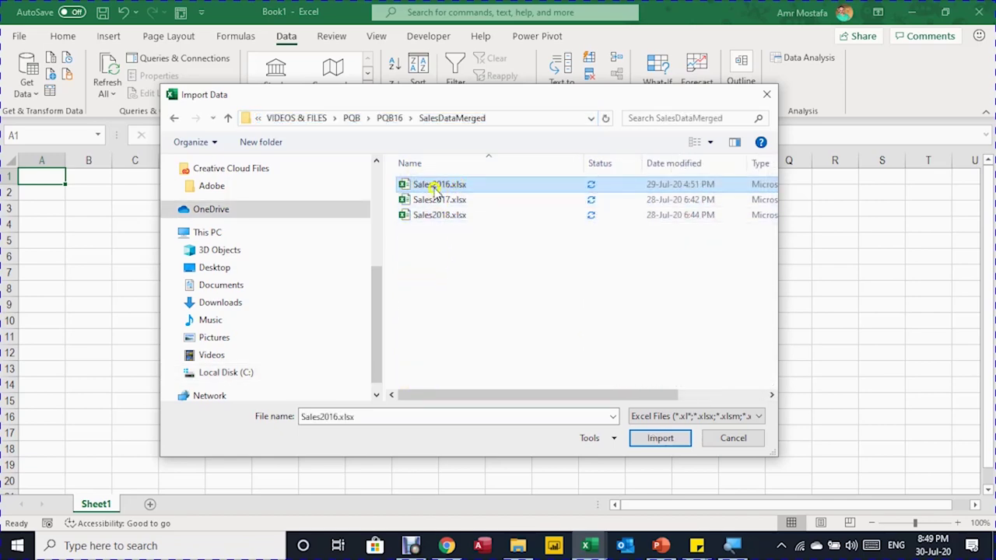
click(661, 438)
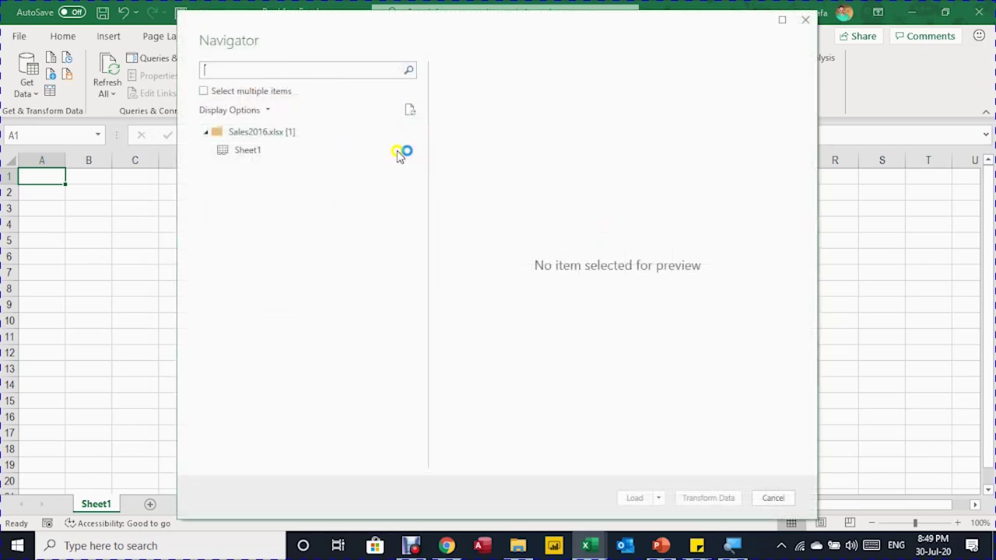
Open Sheet1 of the workbook for transformation in Power Query and rename the query AllSales.
click(247, 149)
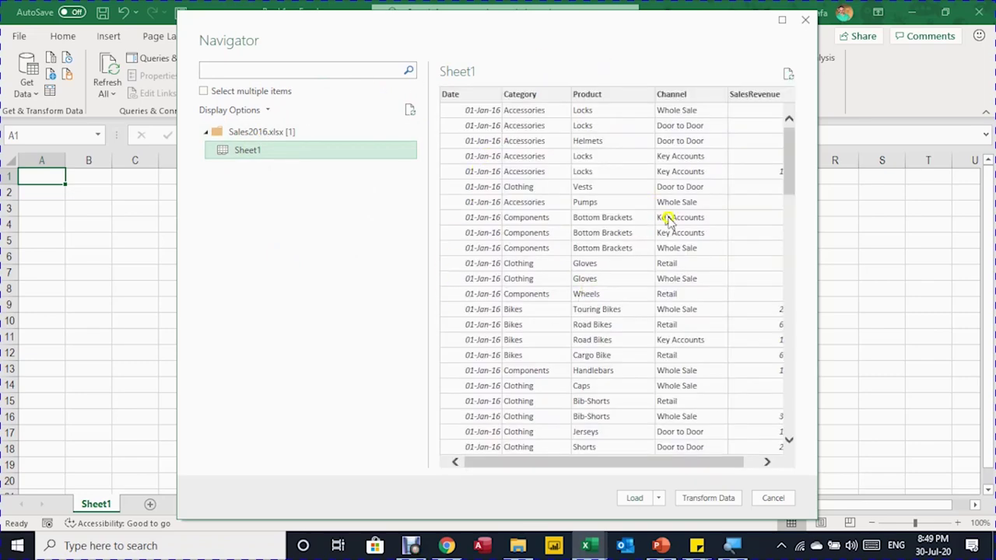
click(708, 498)
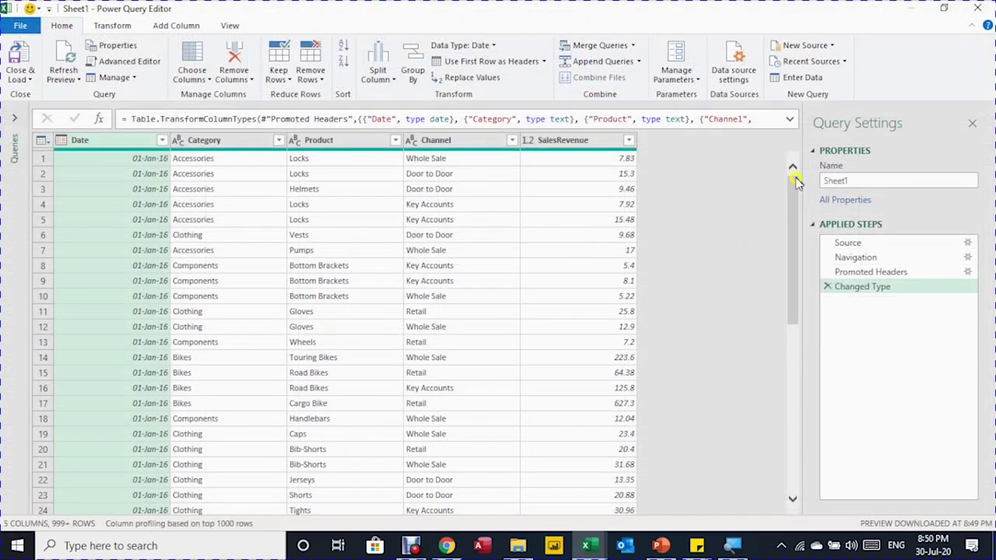
click(841, 183)
drag(852, 181, 787, 186)
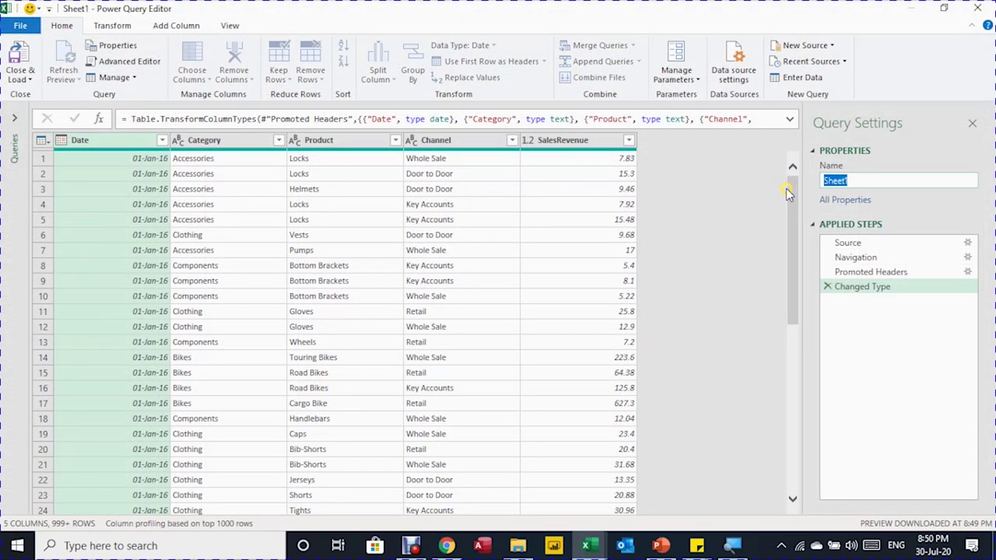
text(AllSales)
click(170, 203)
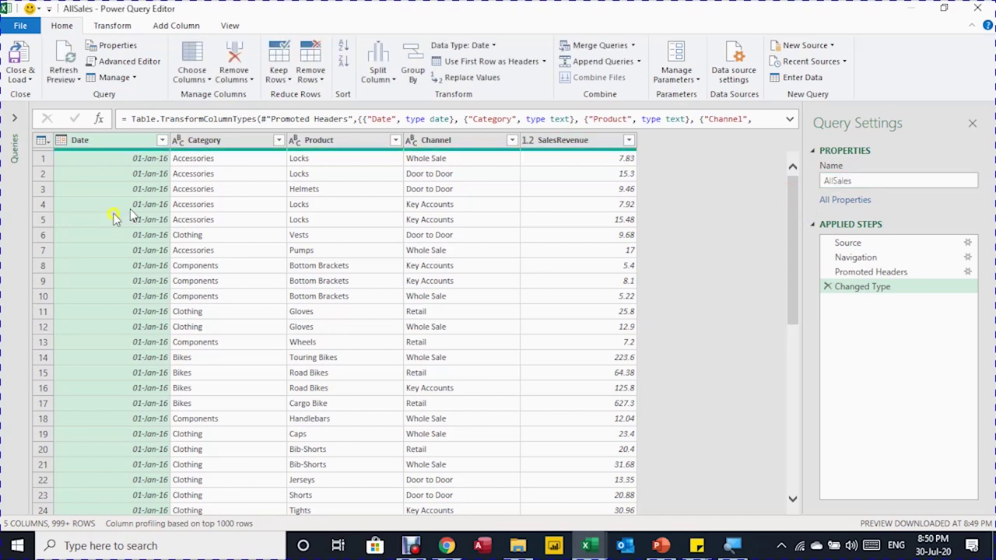
Review each applied step of the AllSales query, from Source and Navigation through Promoted Headers to Changed Type.
drag(846, 244, 847, 246)
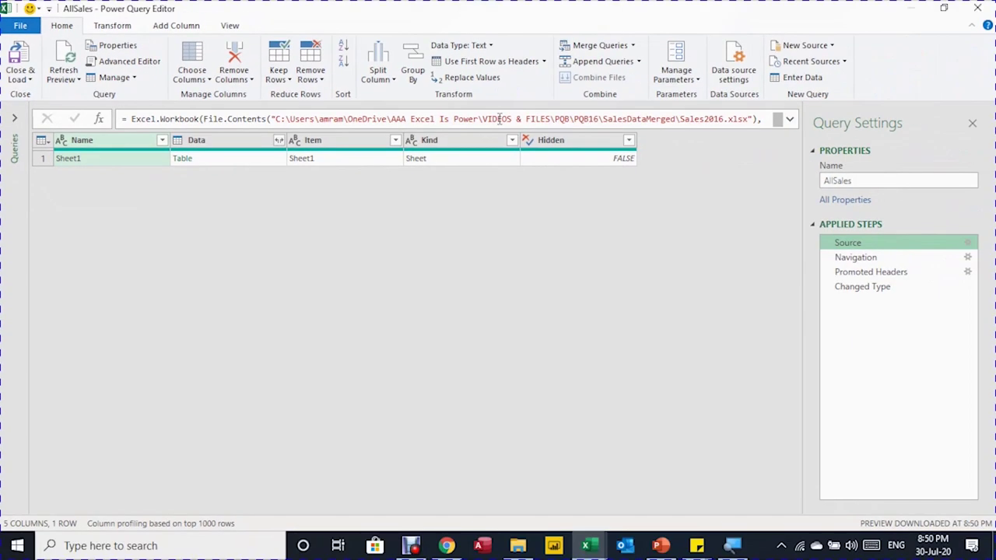
mouse_move(856, 257)
mouse_down()
mouse_move(864, 260)
mouse_move(856, 257)
mouse_up()
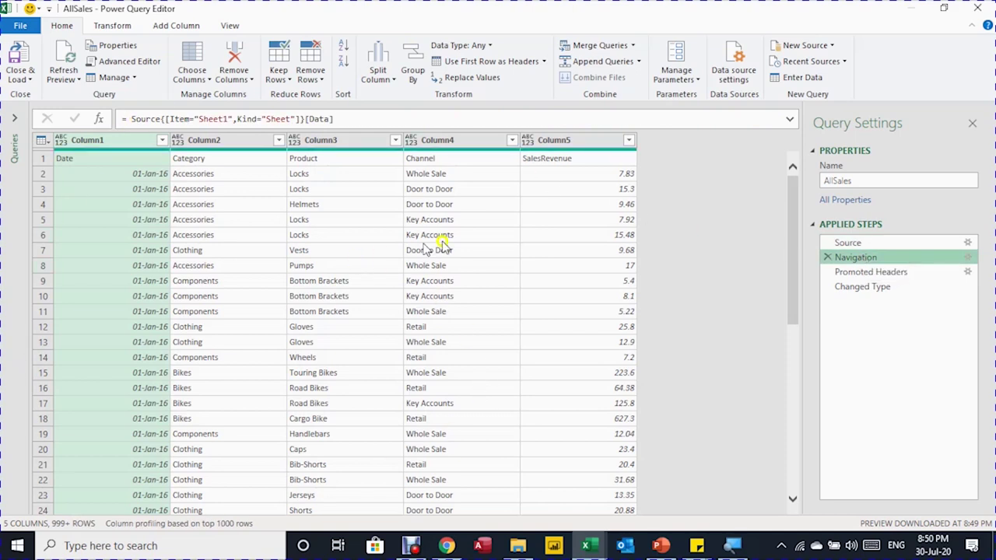
click(901, 272)
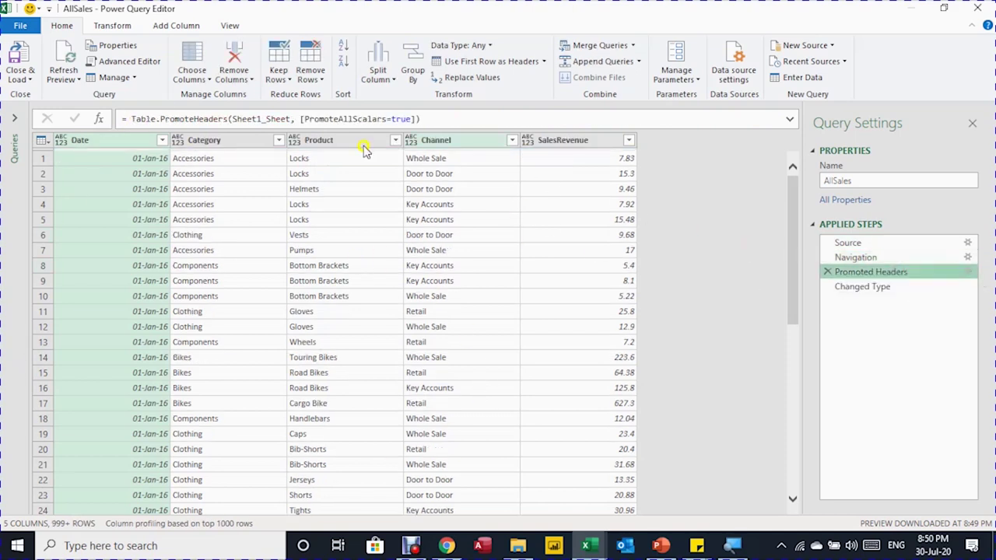
click(880, 287)
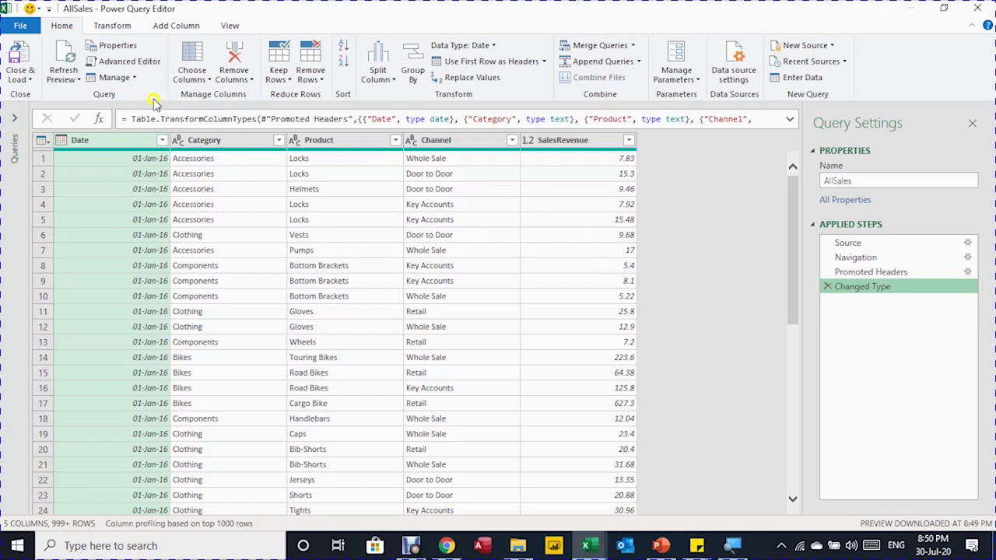
Close the query editor and load AllSales as a PivotTable Report in the existing worksheet at cell A1.
click(26, 75)
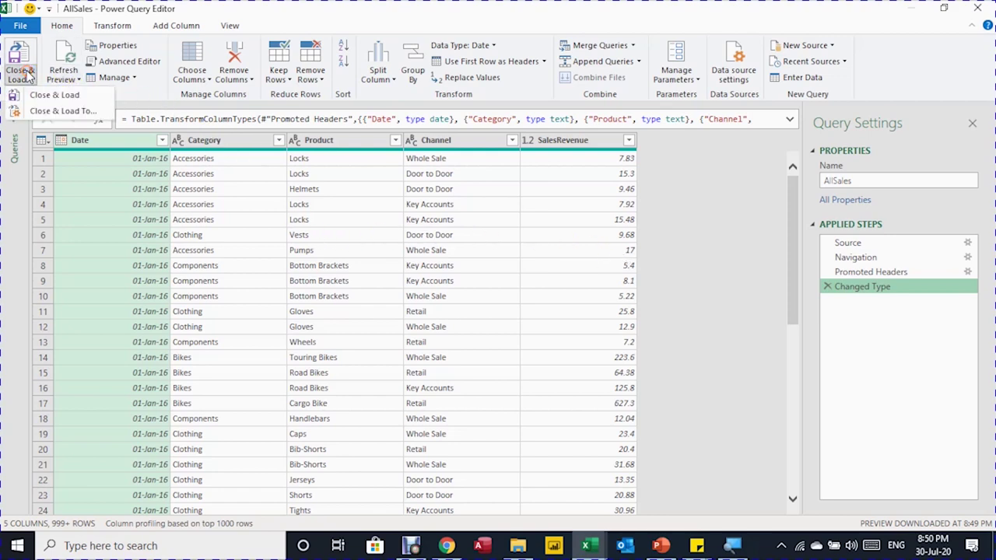
click(35, 97)
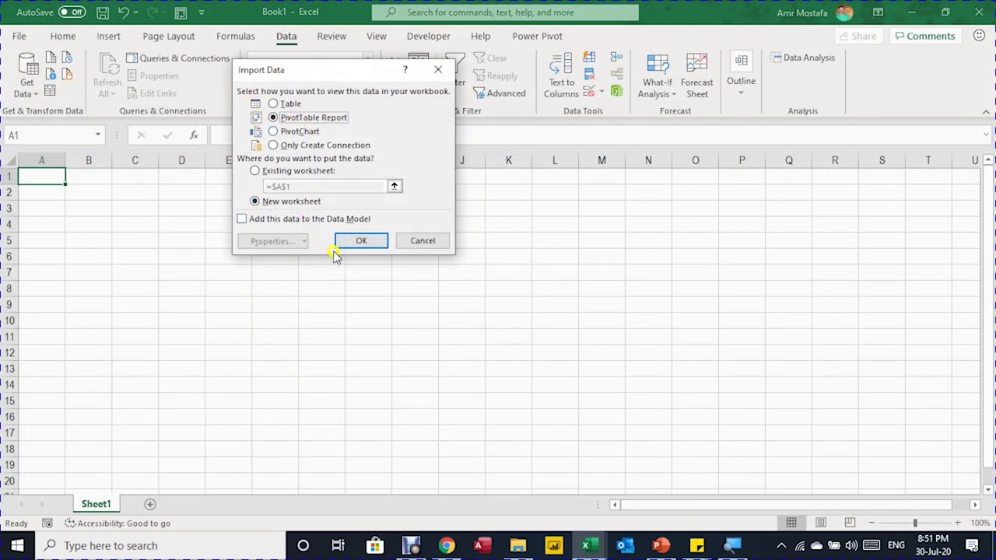
click(311, 171)
click(350, 243)
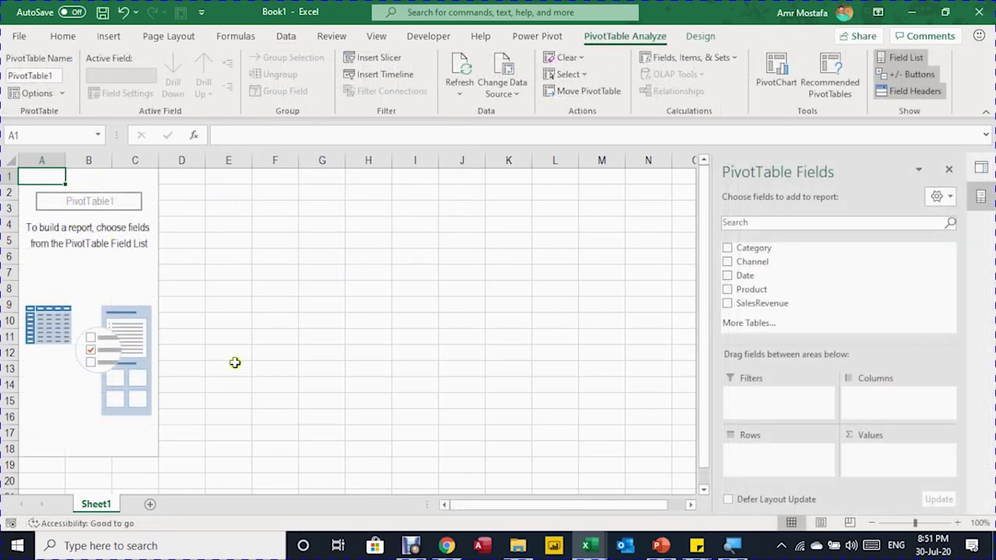
Rename both the PivotTable and its worksheet to AllSales.
click(24, 79)
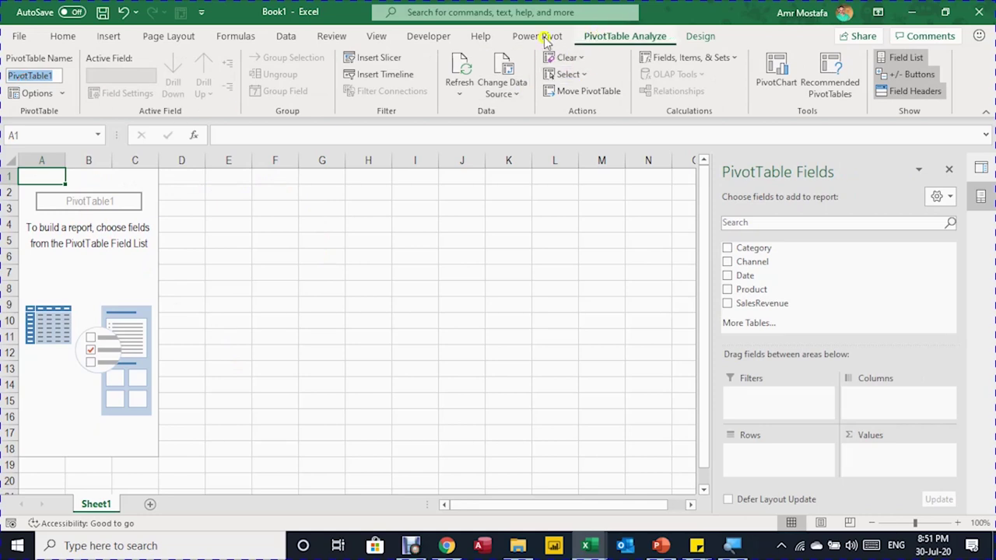
text(A)
key(Return)
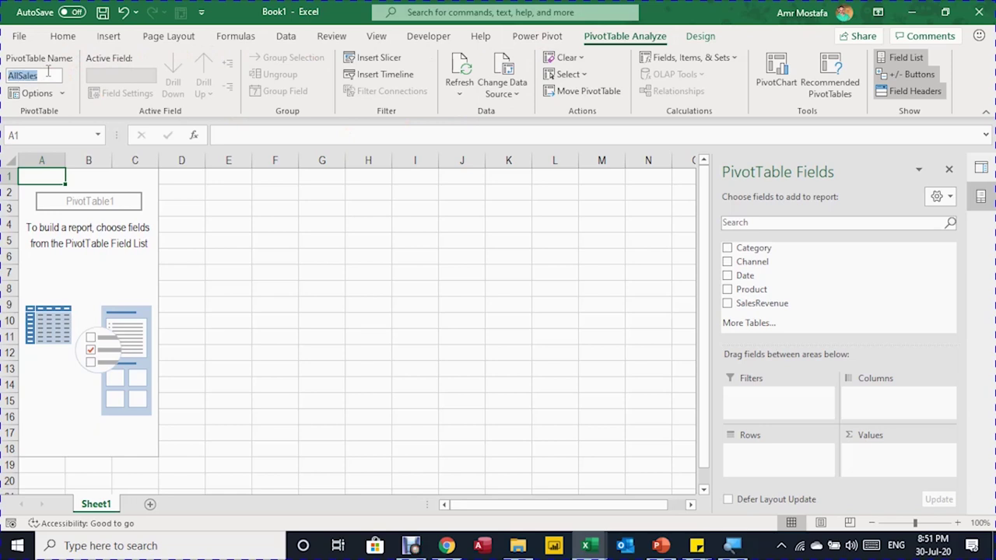
key(Return)
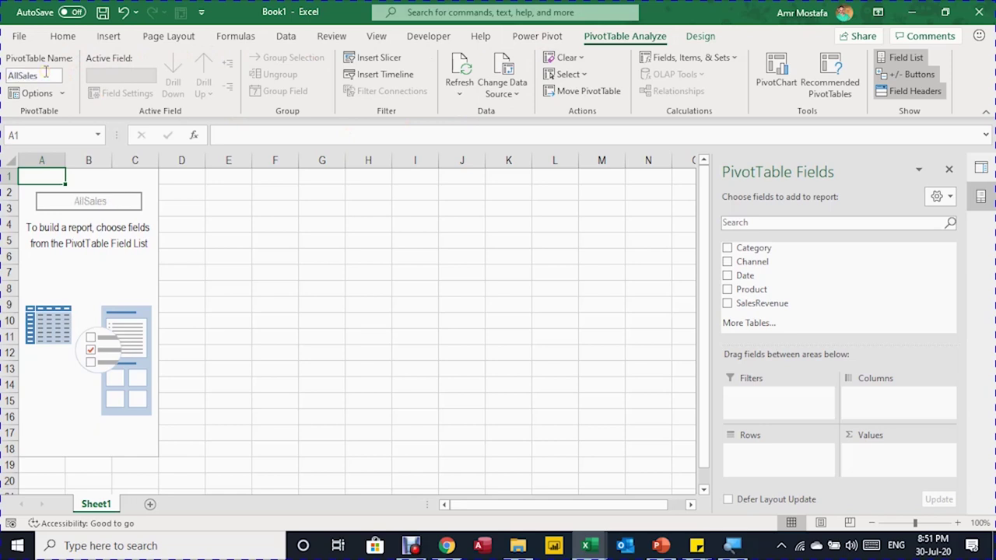
double_click(108, 503)
text(AllSales)
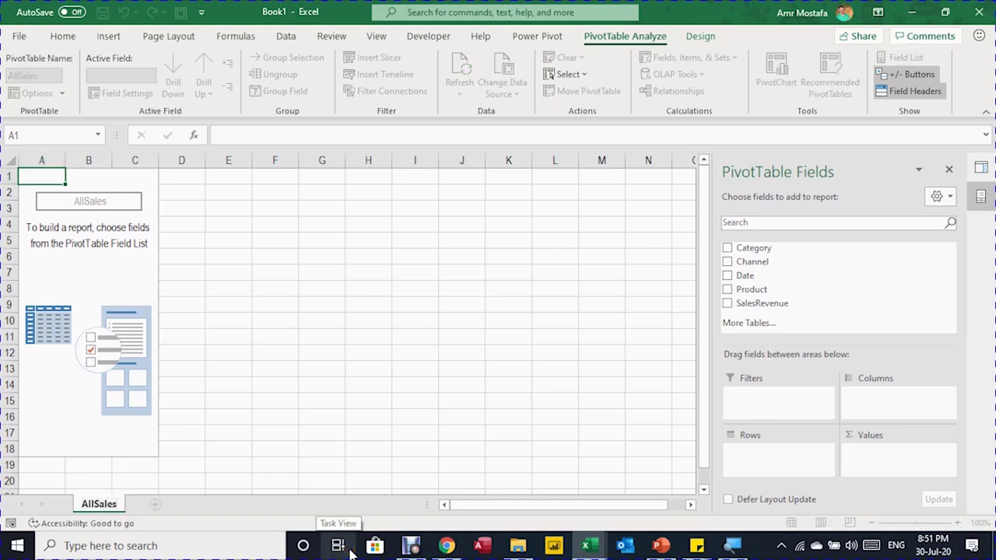
key(Return)
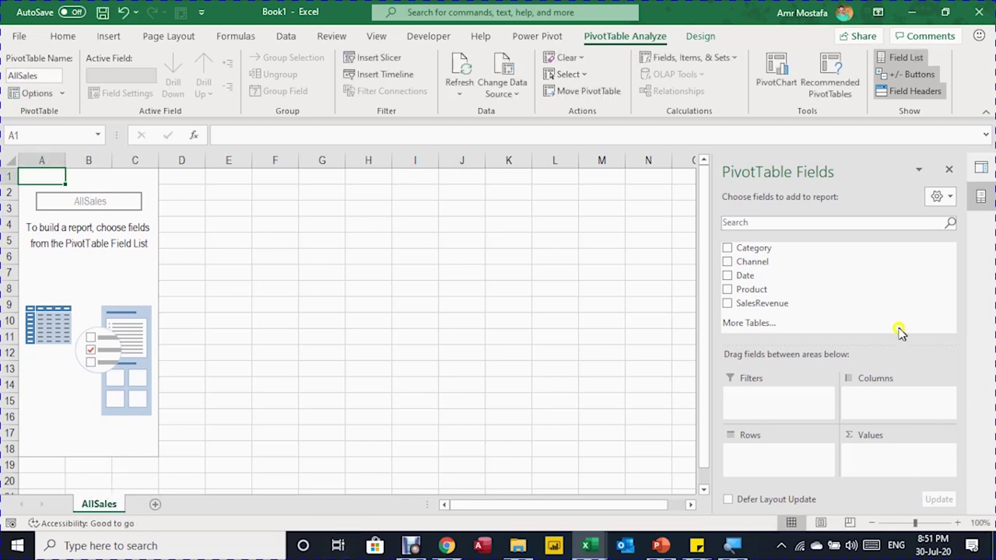
Lay out the PivotTable with Category in rows and Date in columns, grouping the dates by Years only.
drag(794, 249, 832, 491)
drag(743, 275, 875, 404)
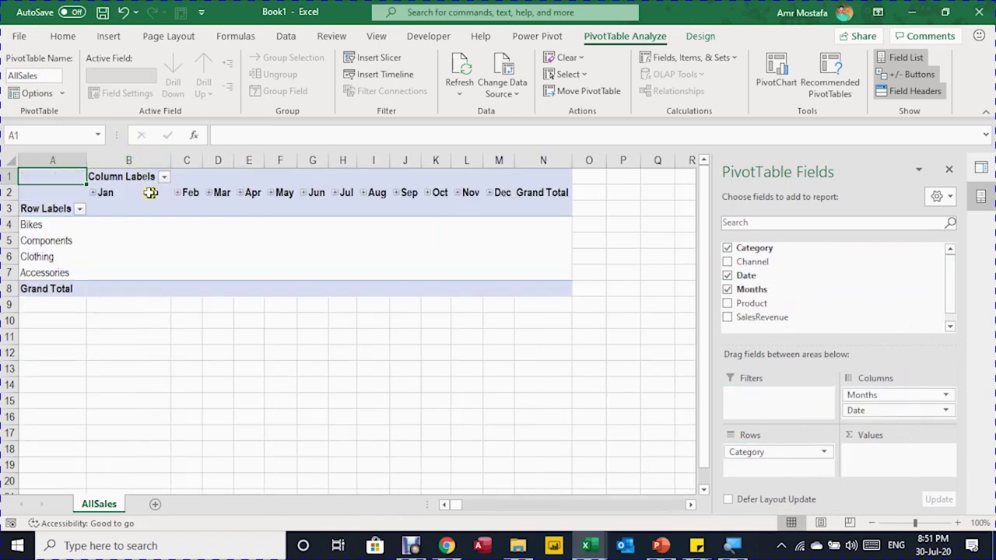
click(122, 192)
right_click(122, 192)
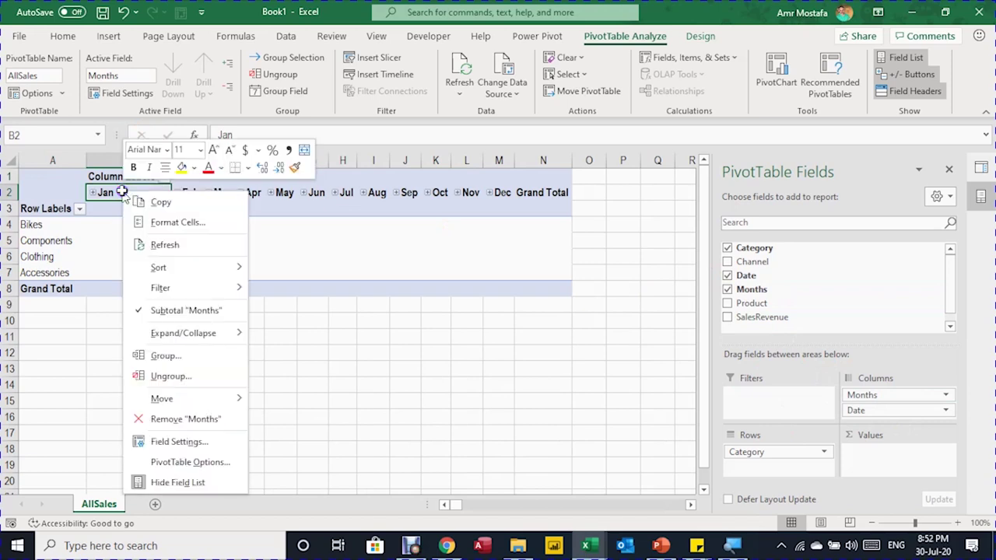
click(217, 356)
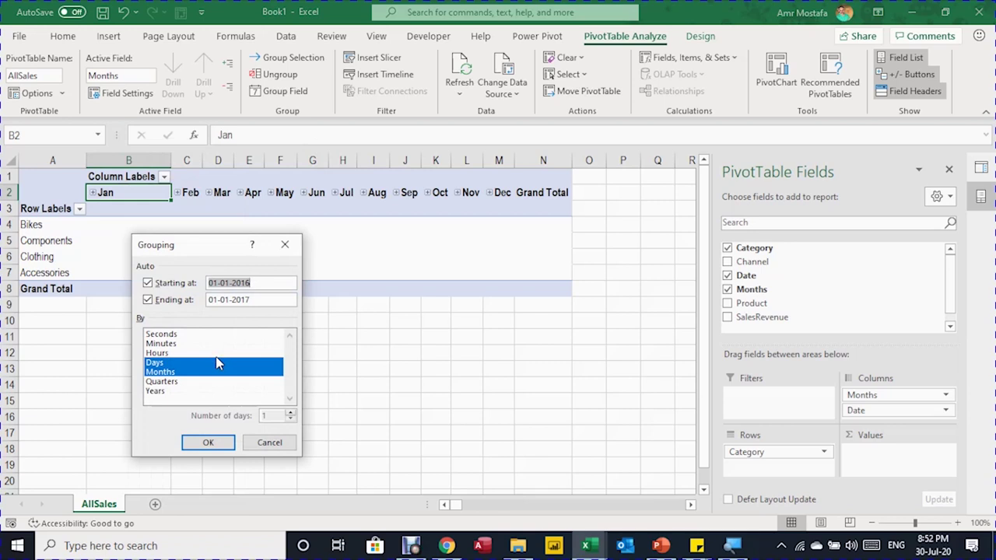
click(220, 364)
click(212, 390)
click(198, 369)
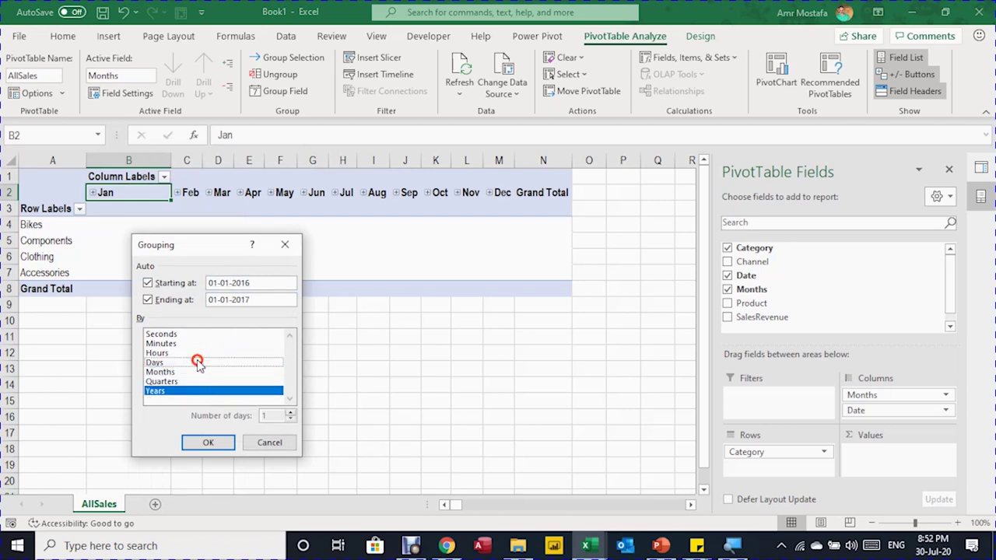
click(210, 443)
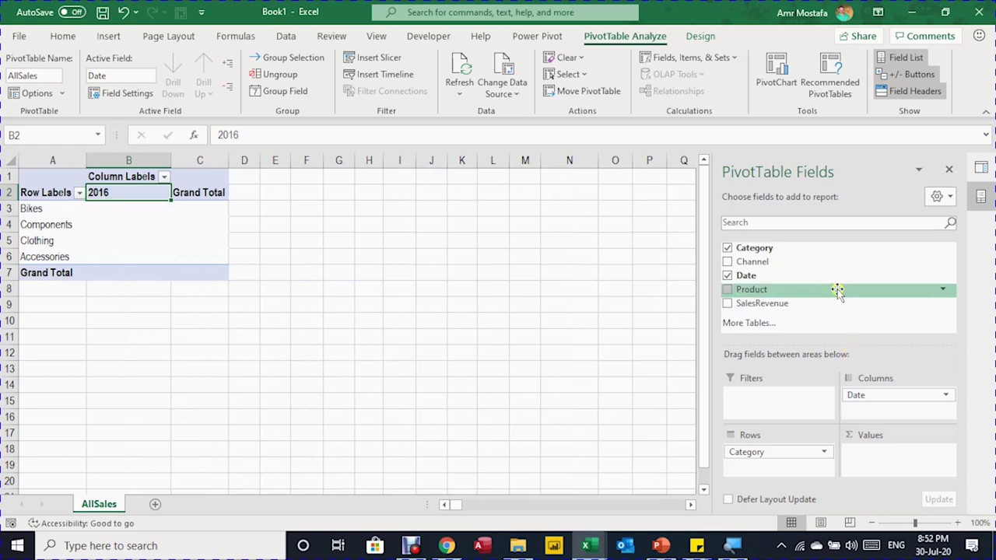
Add SalesRevenue to the PivotTable values and format the sums as dollar amounts with no decimal places.
drag(827, 304, 889, 464)
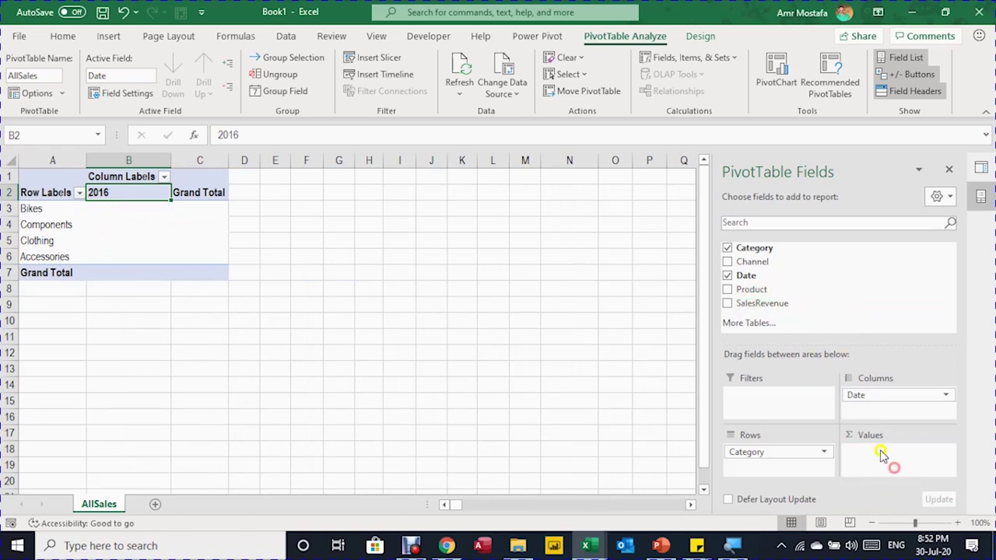
click(187, 211)
right_click(187, 210)
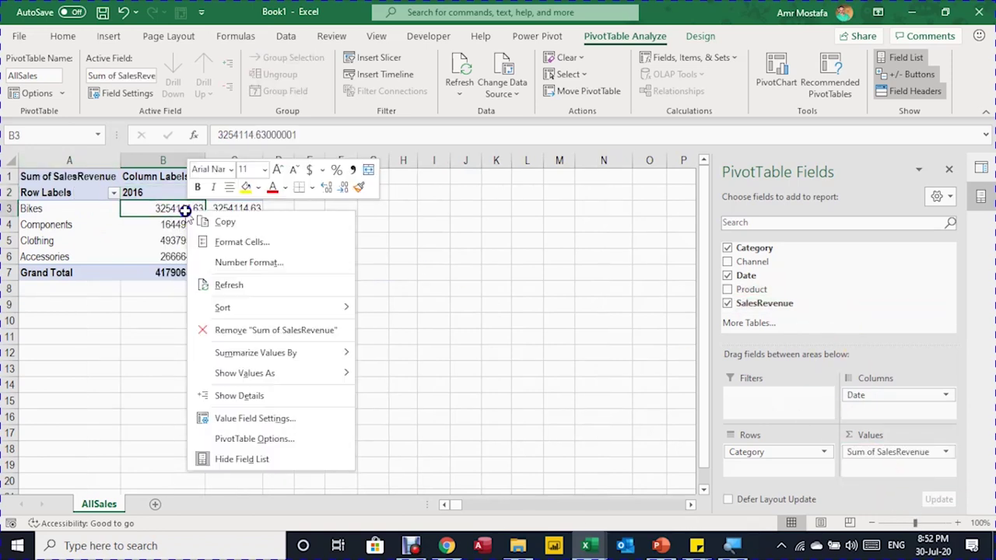
click(257, 262)
click(91, 169)
click(267, 187)
click(267, 187)
click(354, 421)
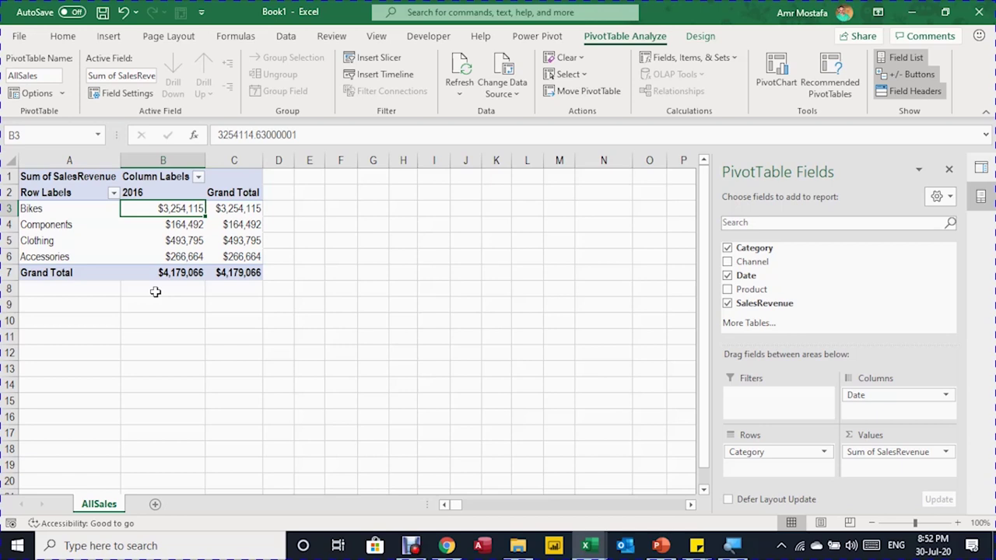
Reopen the AllSales query in the Power Query Editor from the workbook's query list.
key(alt+a)
key(o)
click(802, 258)
double_click(801, 258)
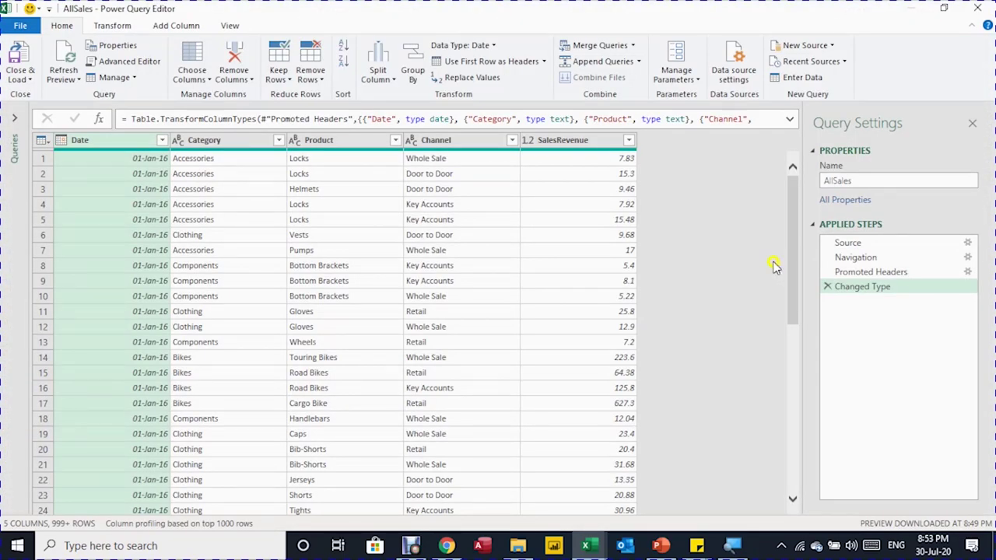
Repoint the AllSales query's Source step to Sales2017.xlsx in the SalesDataMerged folder and preview the final Changed Type step.
click(875, 244)
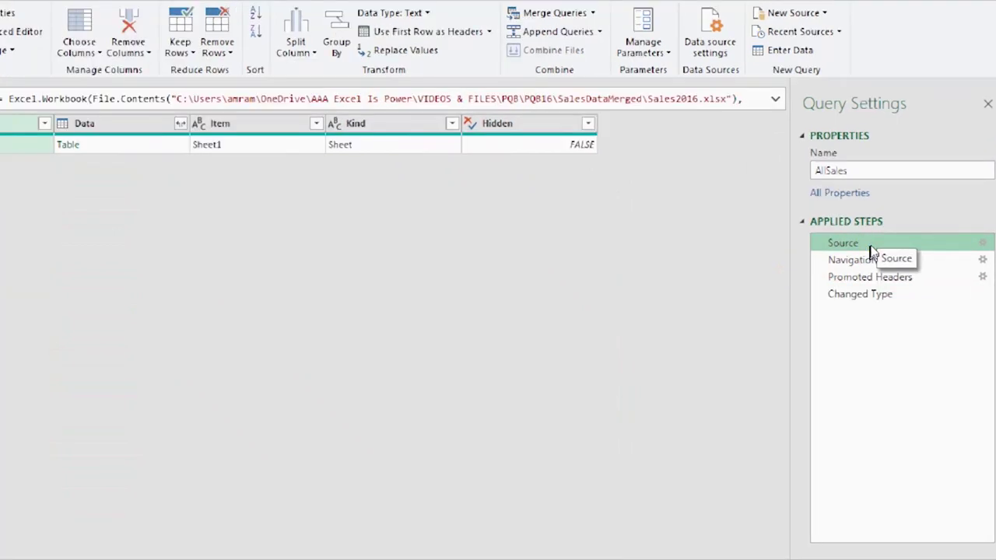
click(952, 250)
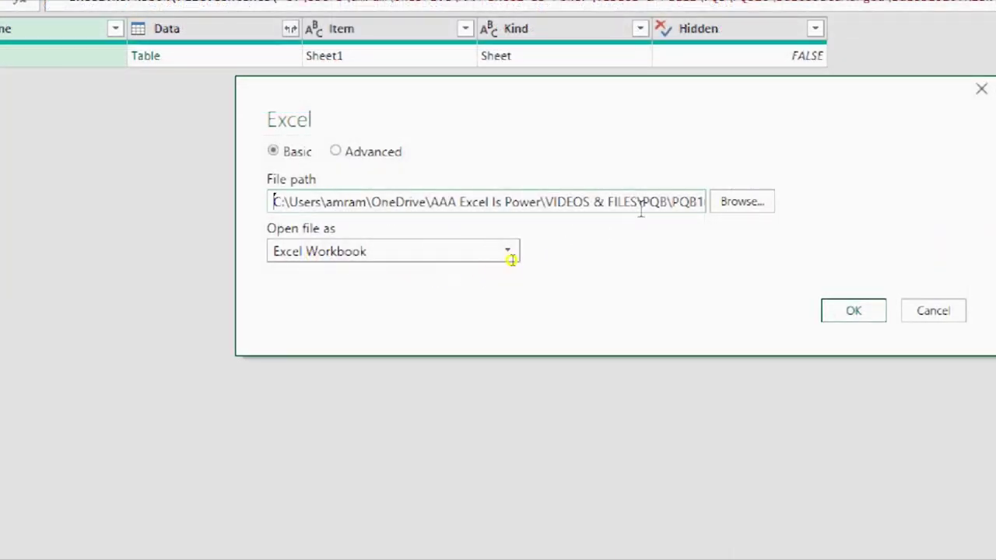
click(741, 202)
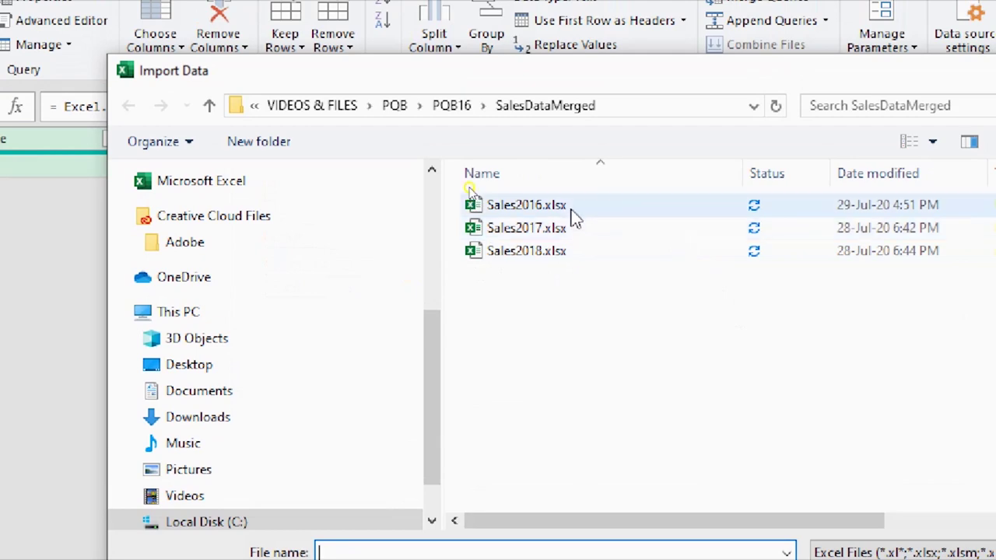
click(555, 231)
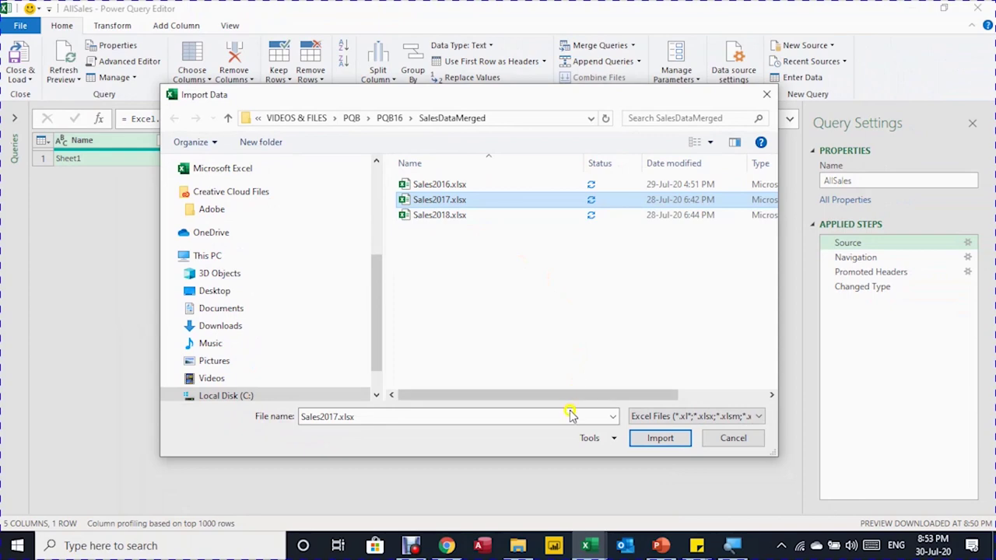
click(665, 438)
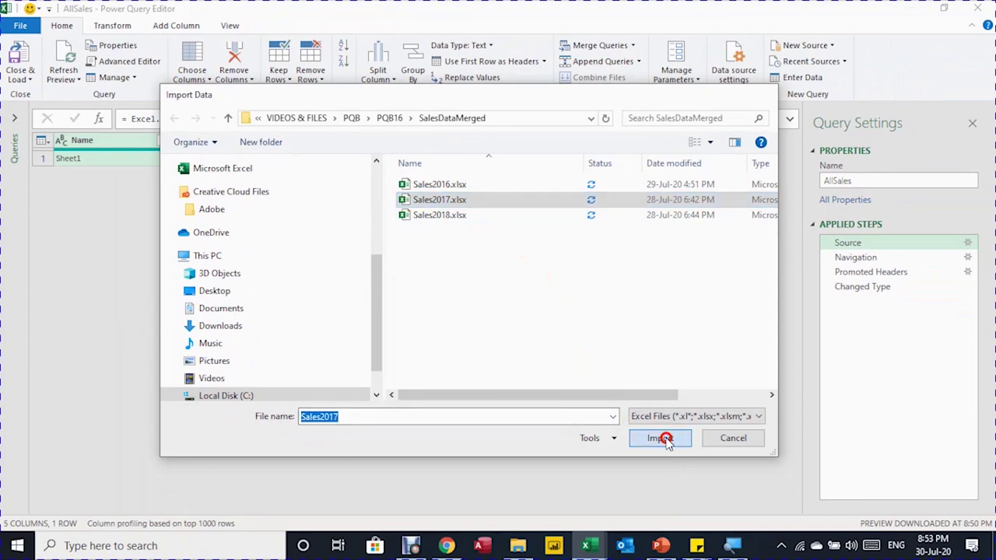
click(652, 330)
click(848, 287)
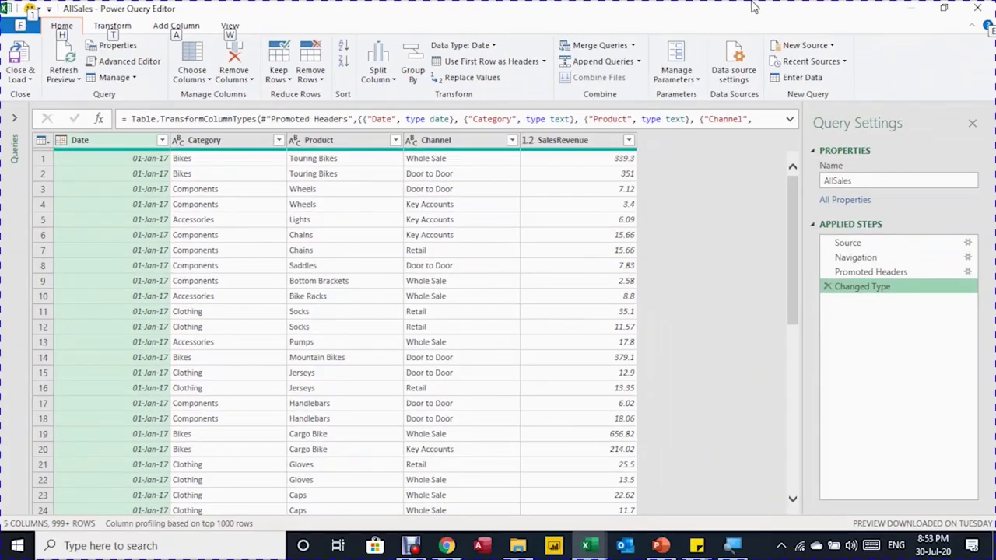
Close the query editor keeping the changes, and select the Bikes value for 2017 in the reloaded PivotTable.
click(978, 8)
click(504, 294)
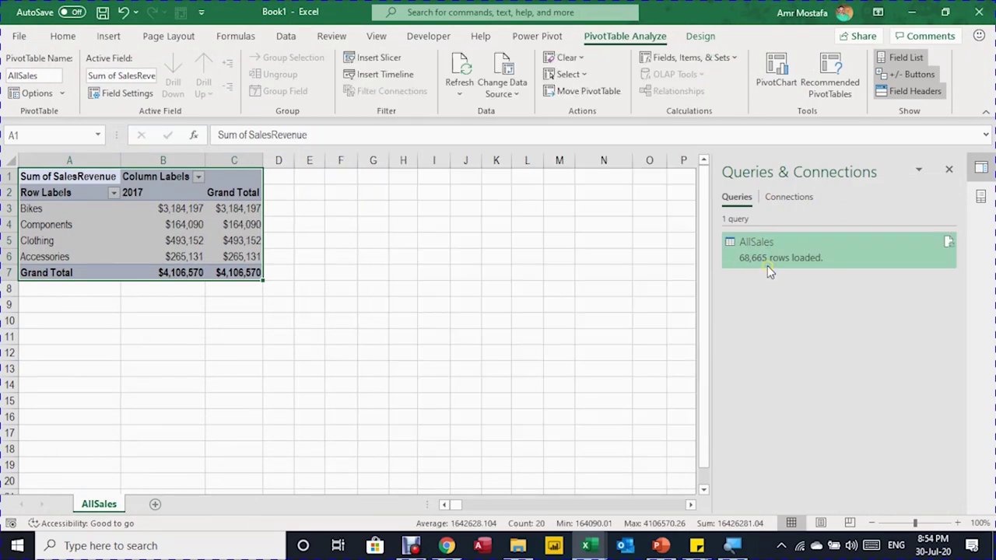
click(195, 206)
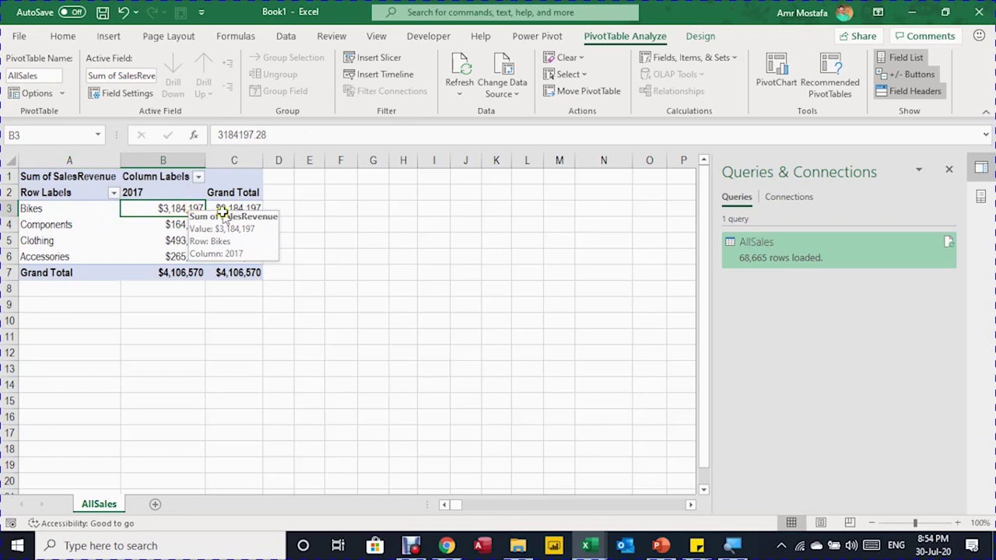
Reopen the AllSales query, edit the file name in its Source formula to Sales2016.xlsx, and preview the Changed Type step.
click(852, 248)
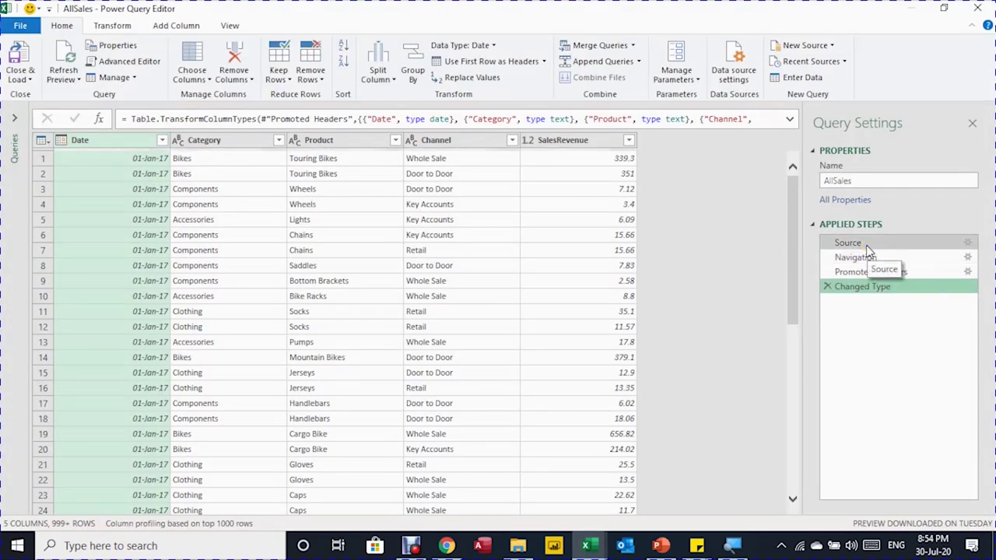
click(866, 243)
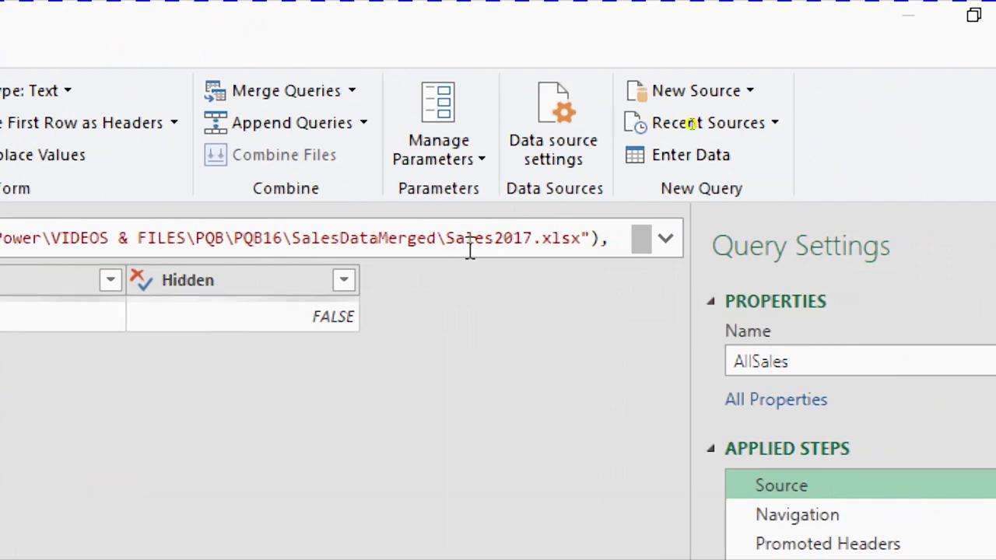
click(533, 238)
key(BackSpace)
text(6)
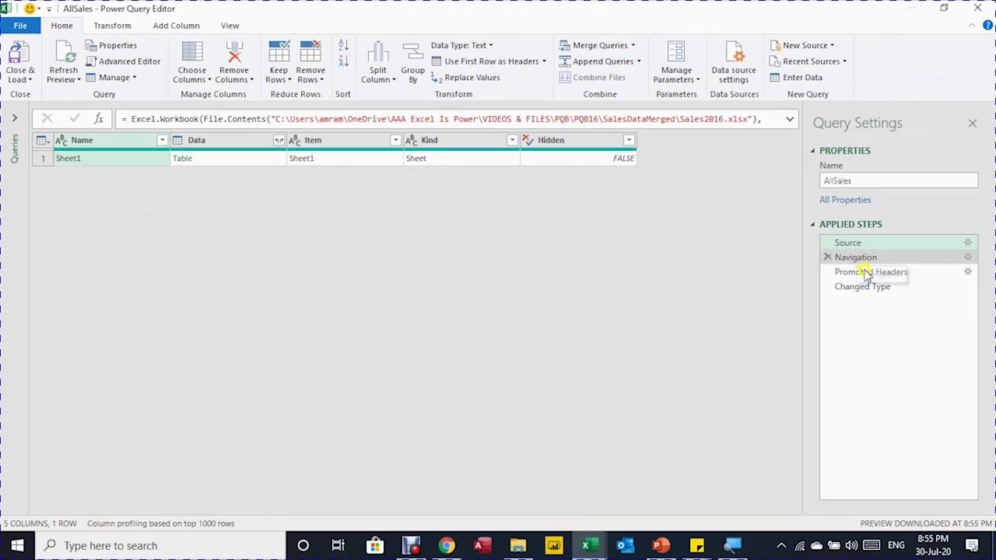
drag(862, 287, 869, 290)
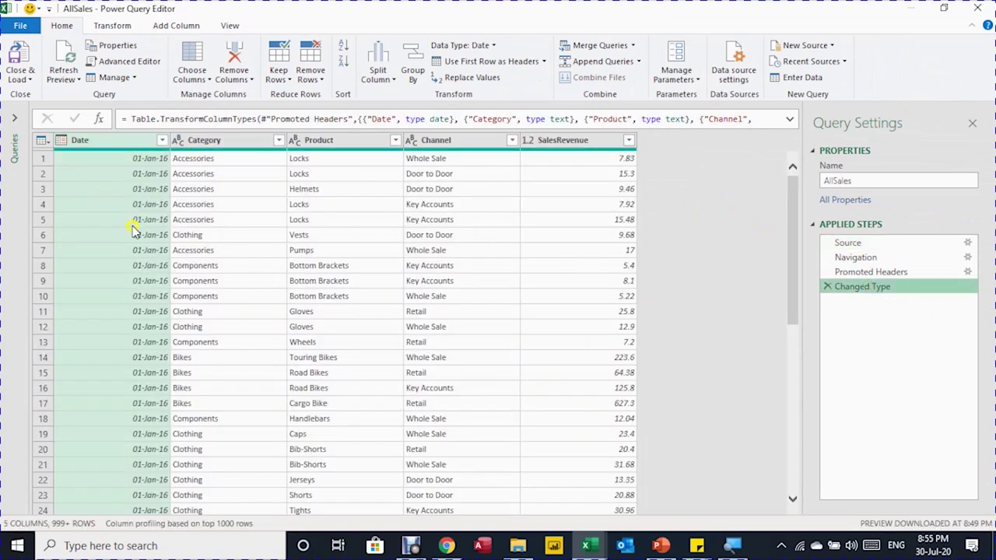
Review the Source step, close the editor keeping the changes, and select the Bikes value for 2016 in the PivotTable.
click(159, 123)
click(844, 243)
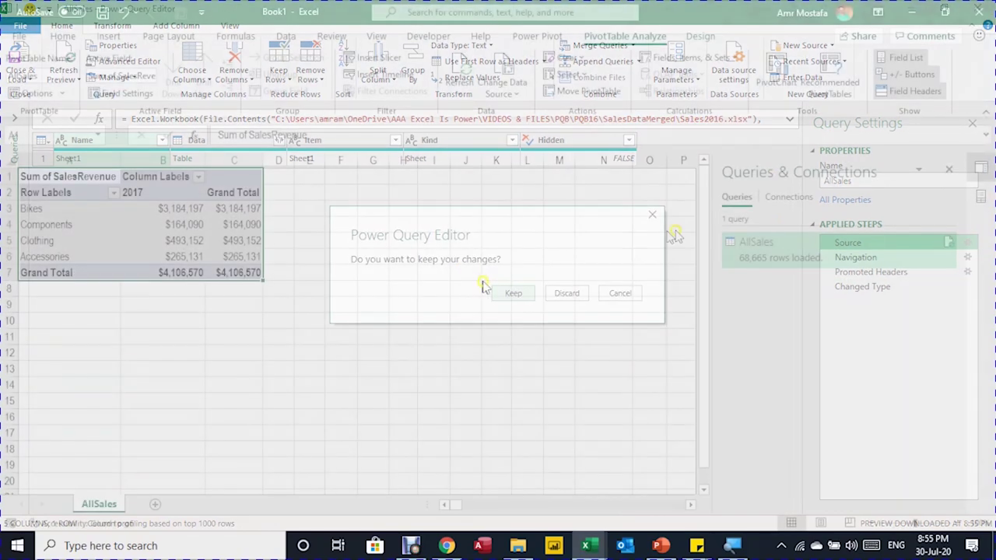
click(510, 293)
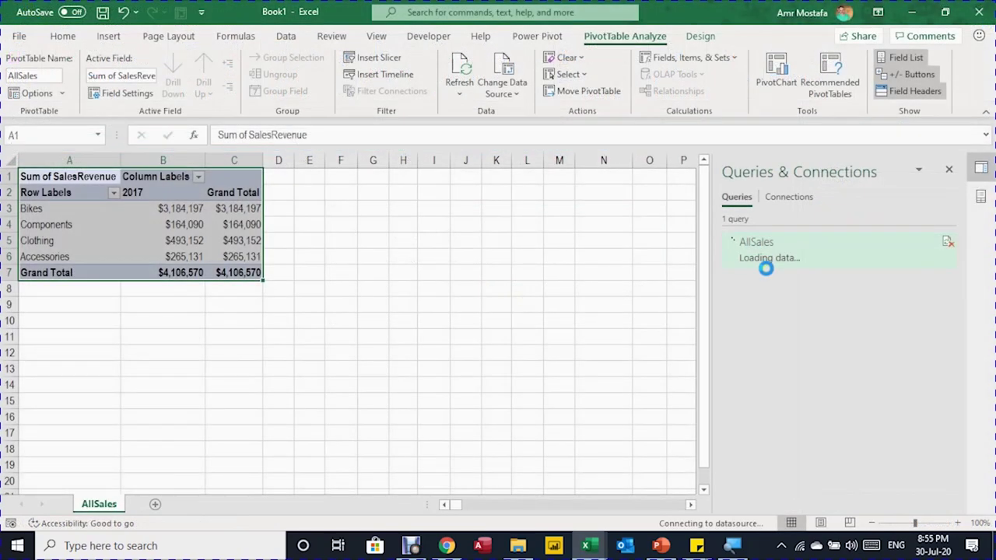
click(144, 205)
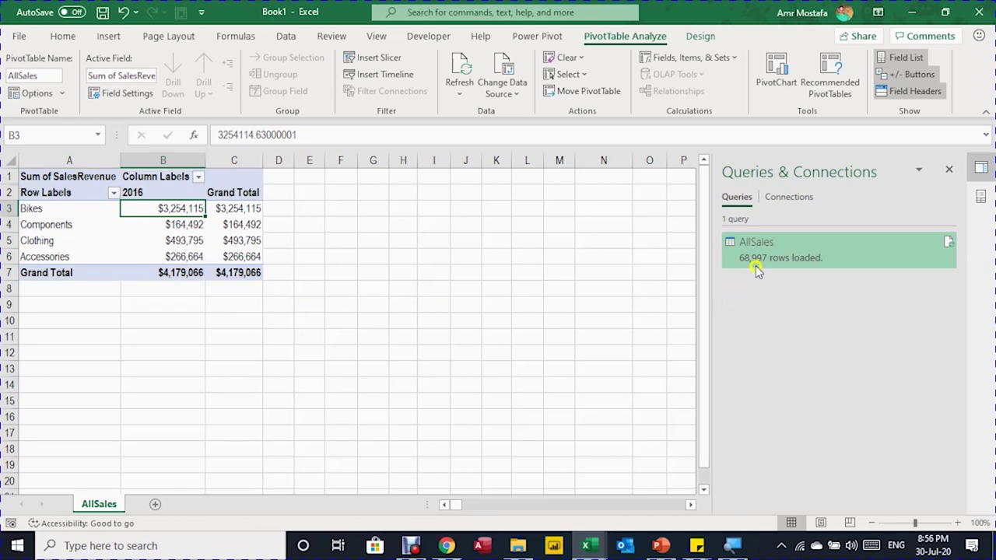
Reopen the AllSales query in the Power Query Editor and expand the list of queries.
click(778, 250)
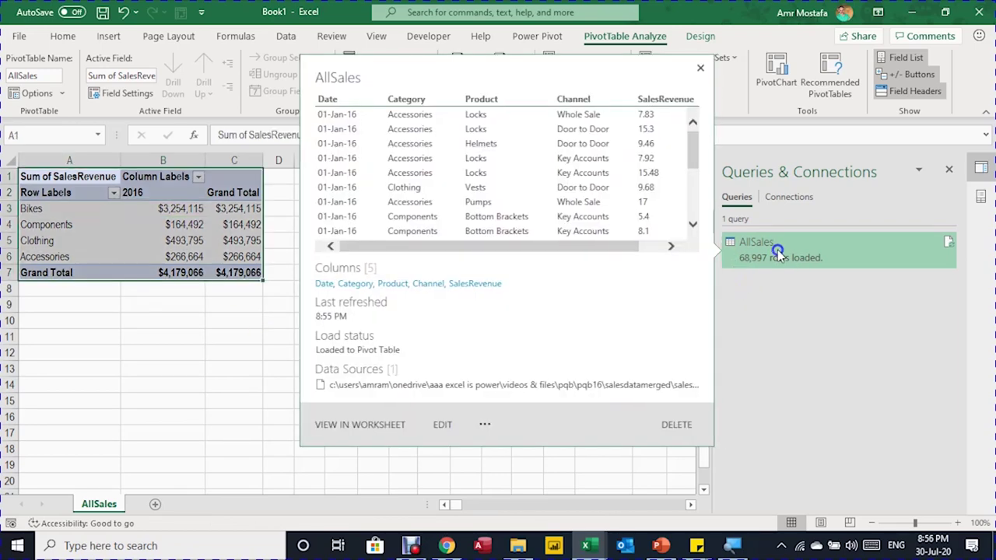
right_click(778, 250)
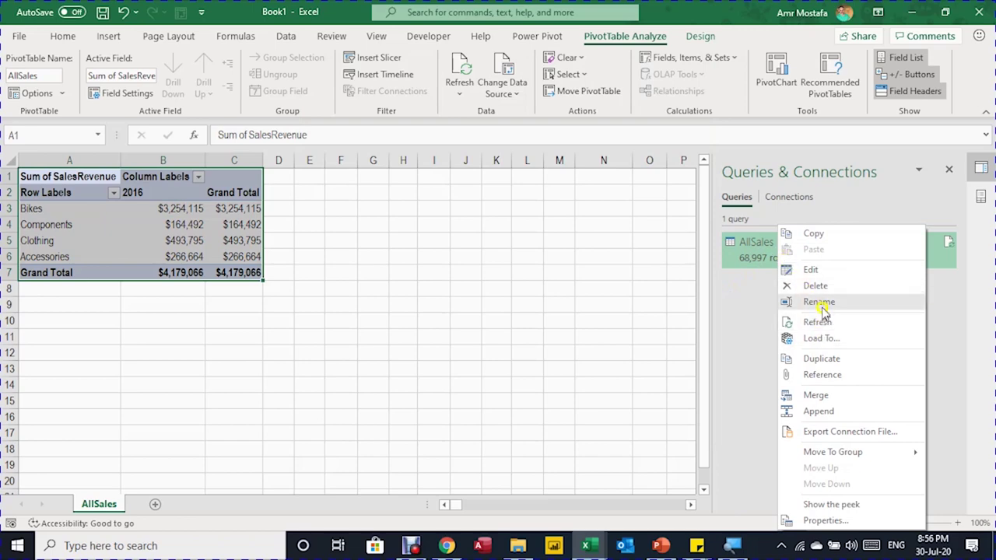
mouse_move(836, 450)
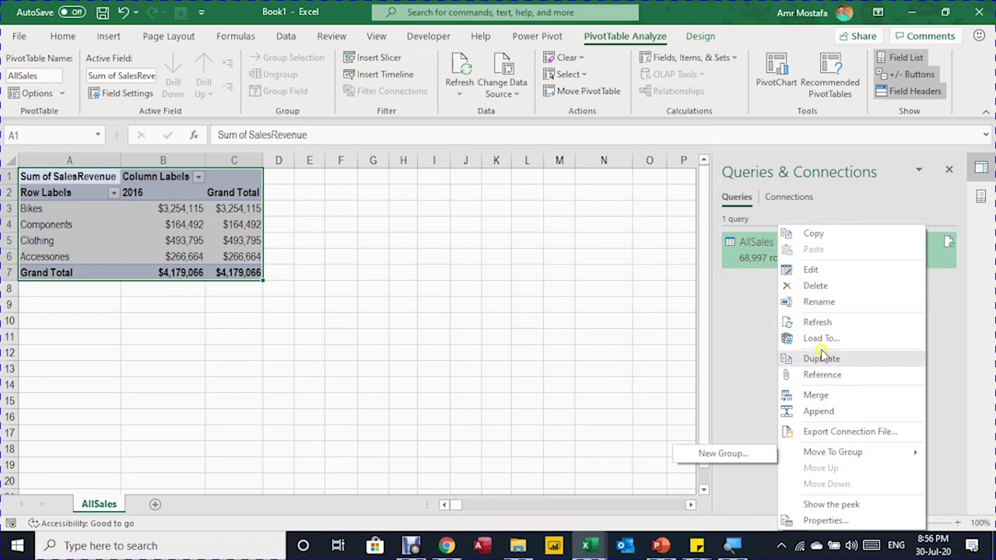
click(748, 257)
double_click(747, 257)
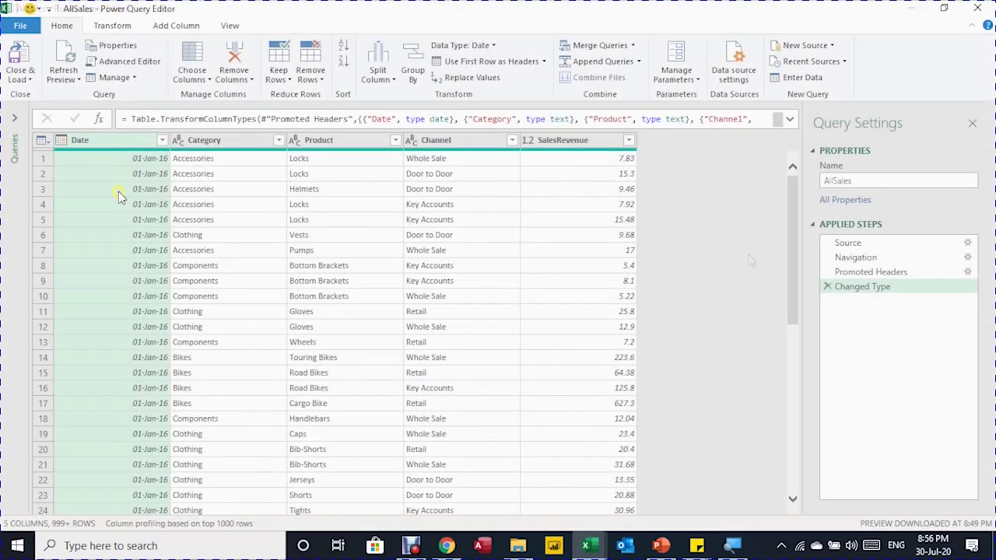
click(18, 120)
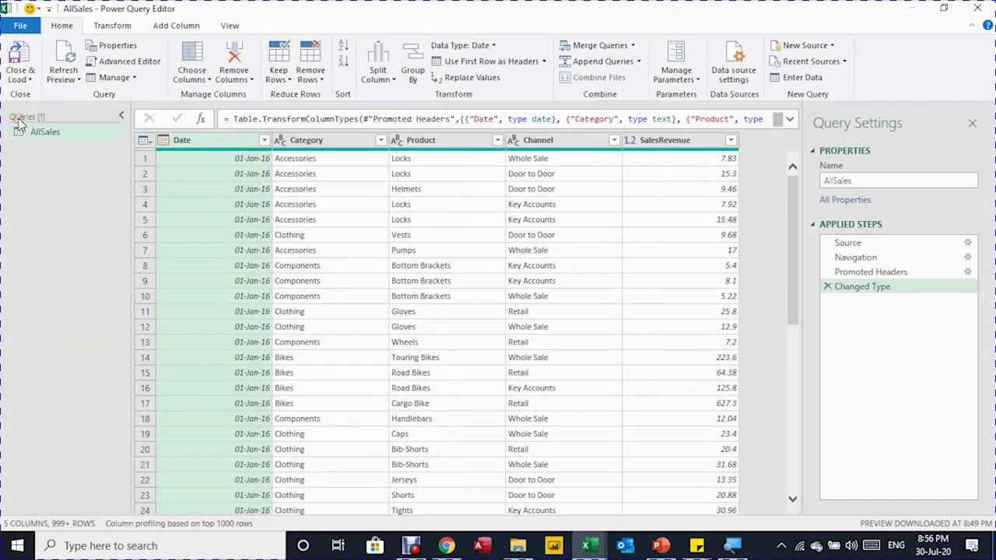
Duplicate the AllSales query.
click(44, 136)
right_click(44, 136)
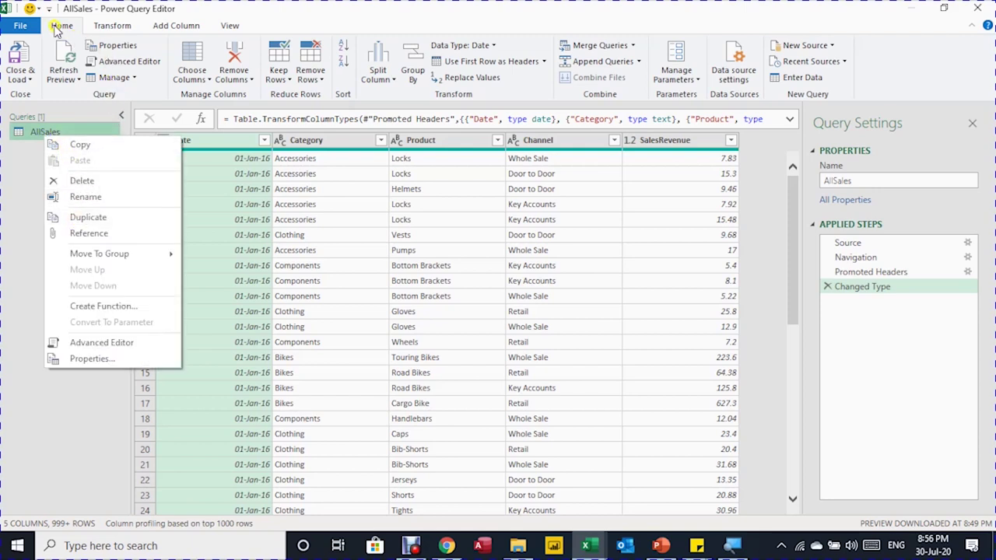
click(127, 82)
click(127, 80)
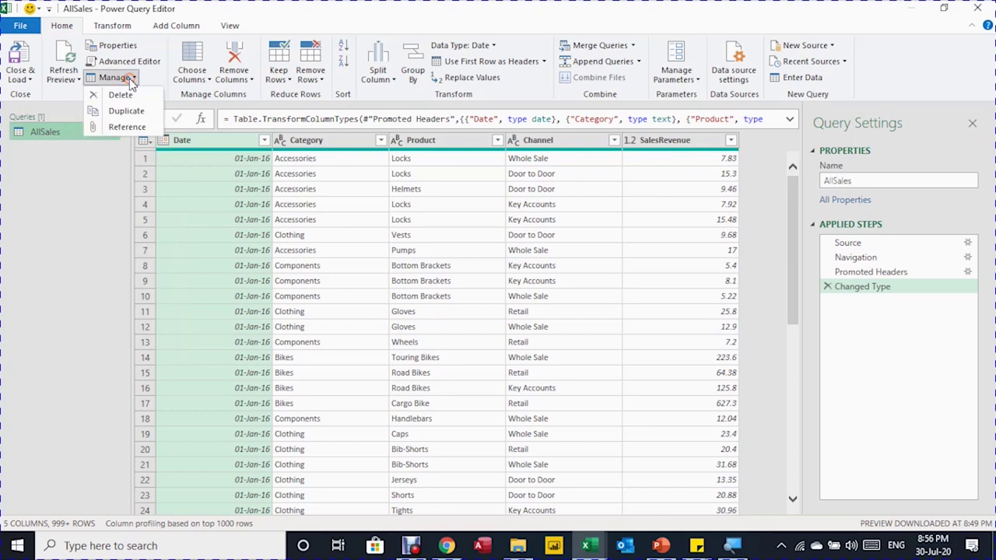
click(114, 117)
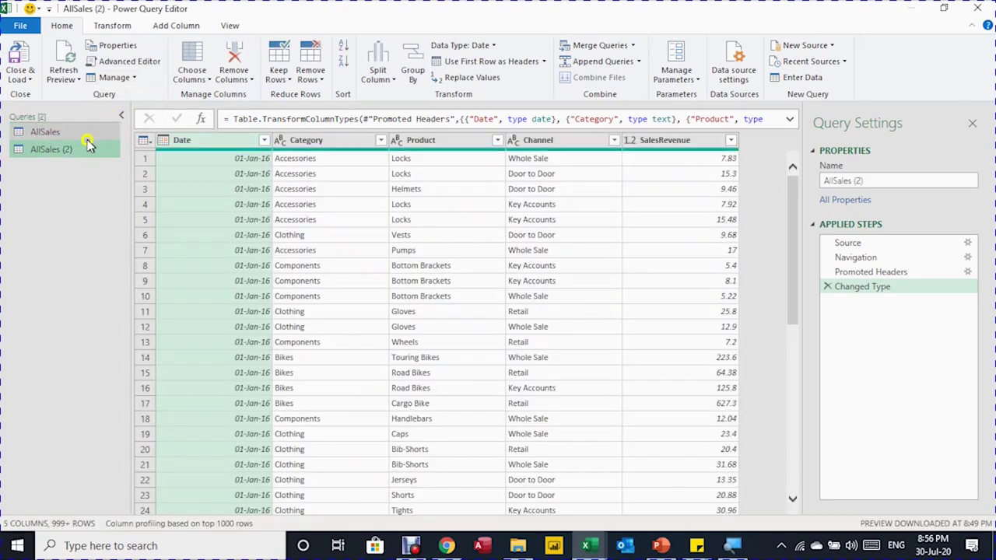
Rename the duplicated query to Sales2017.
click(49, 159)
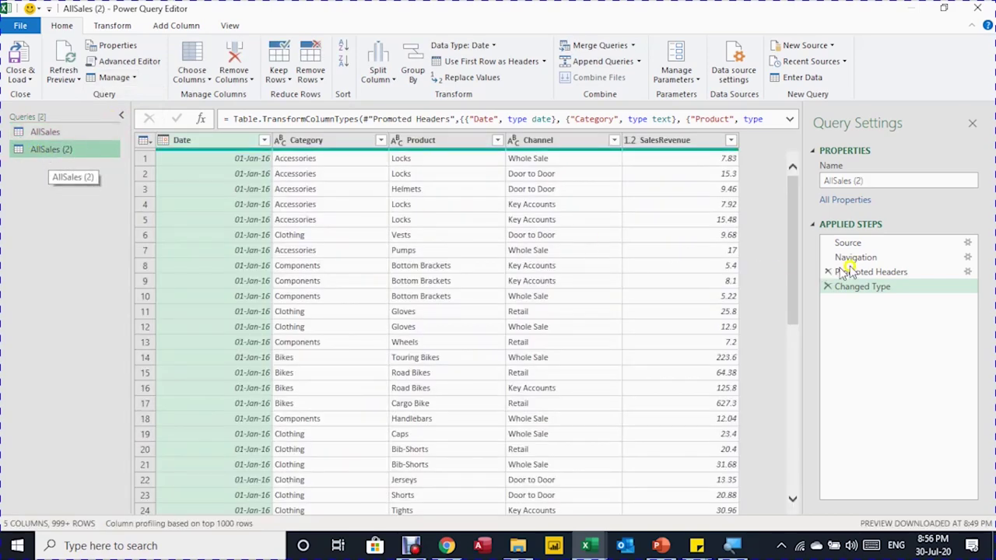
click(891, 180)
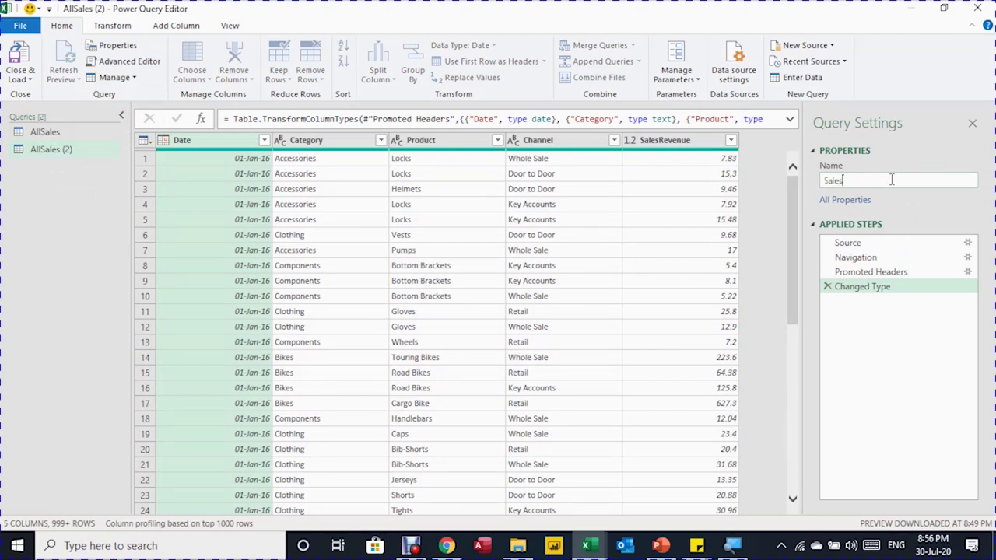
key(Return)
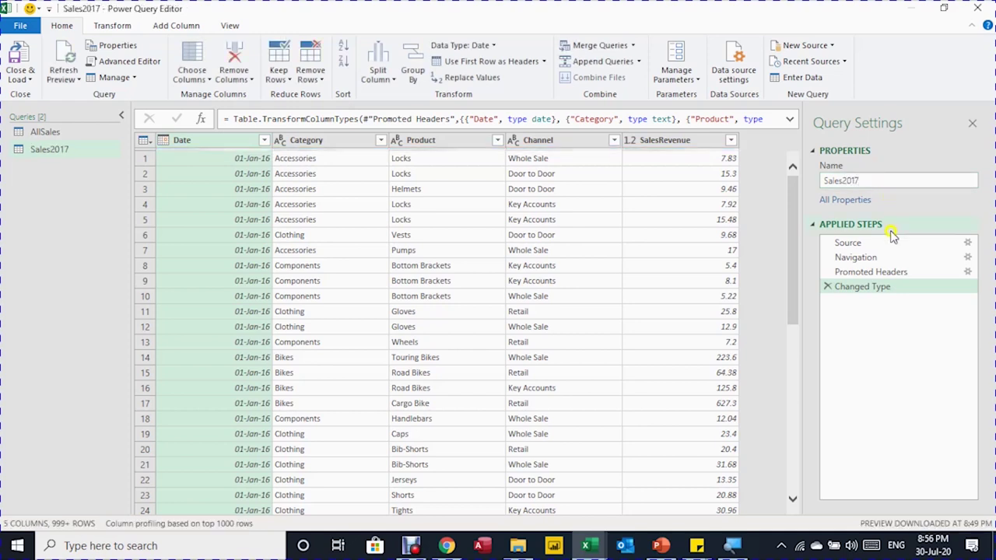
Change the file name in the Sales2017 query's Source formula to Sales2017.xlsx and preview its Changed Type step.
click(896, 246)
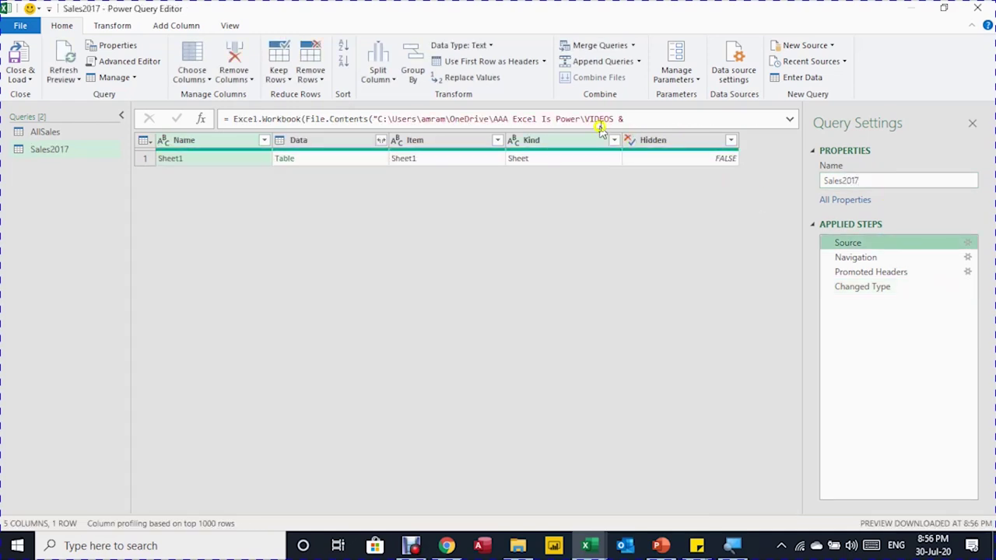
click(790, 120)
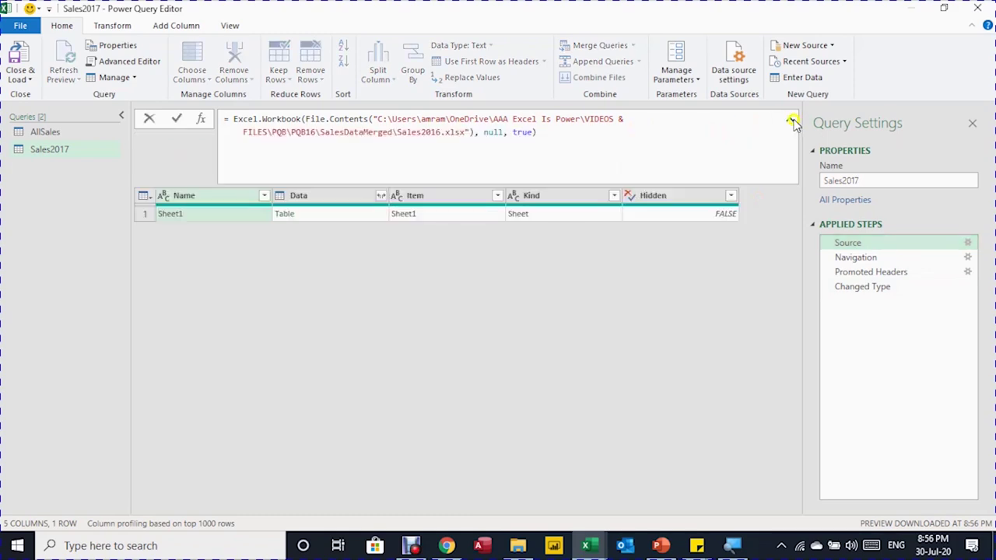
click(438, 132)
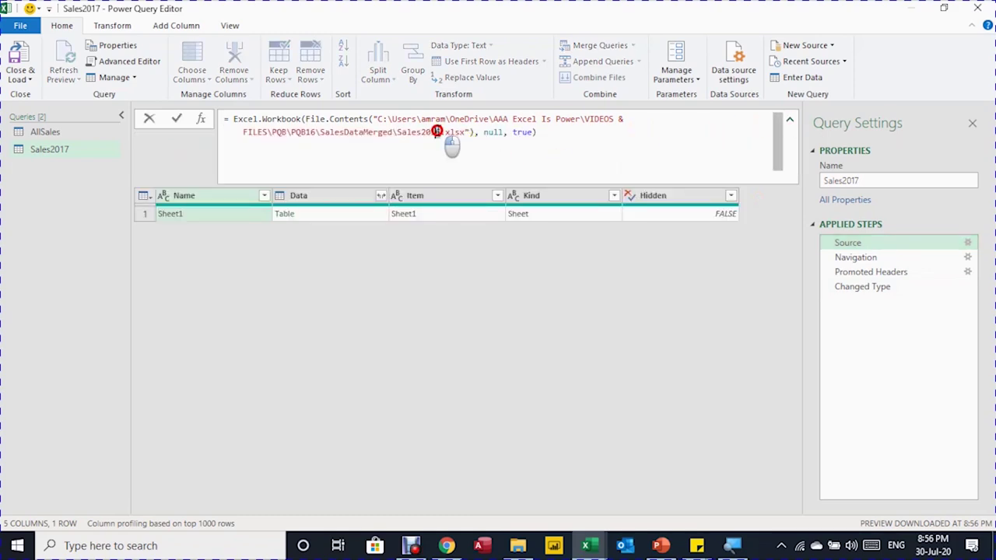
key(BackSpace)
text(7)
key(Return)
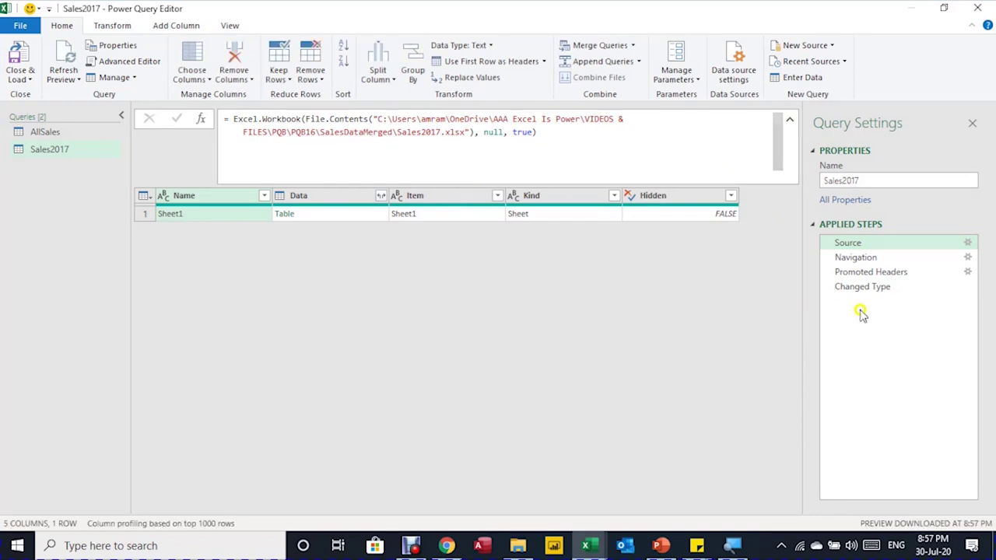
click(863, 292)
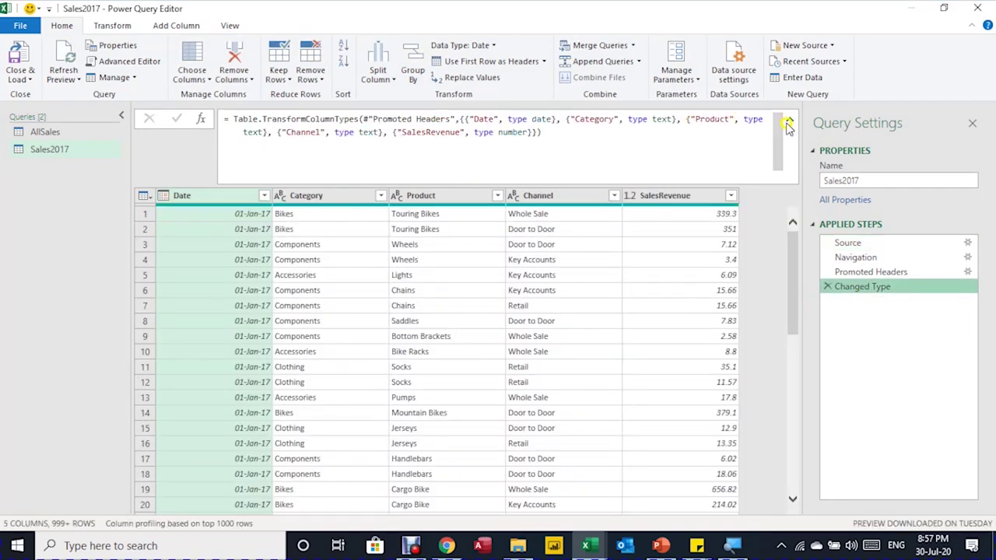
click(788, 124)
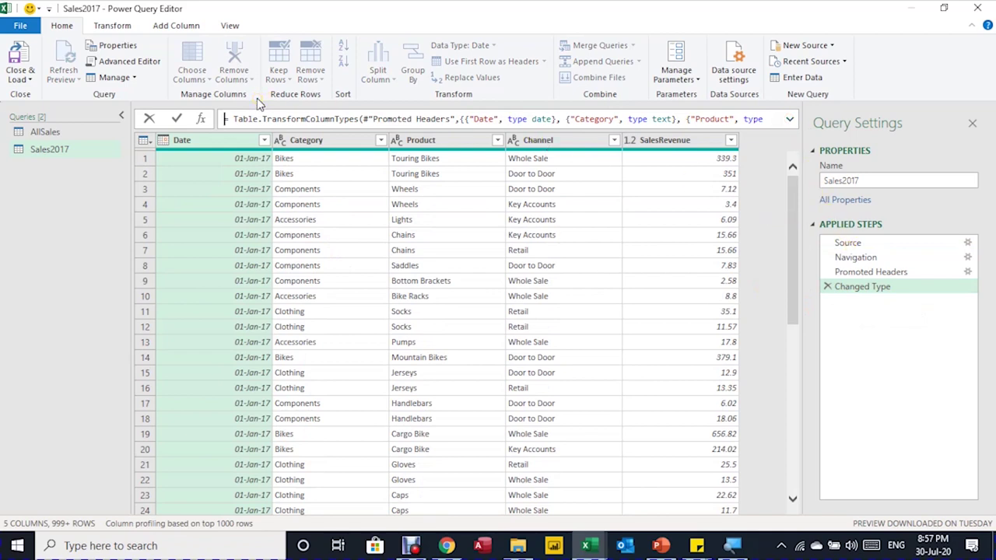
Append the Sales2017 query to the AllSales query as a two-table append.
click(62, 133)
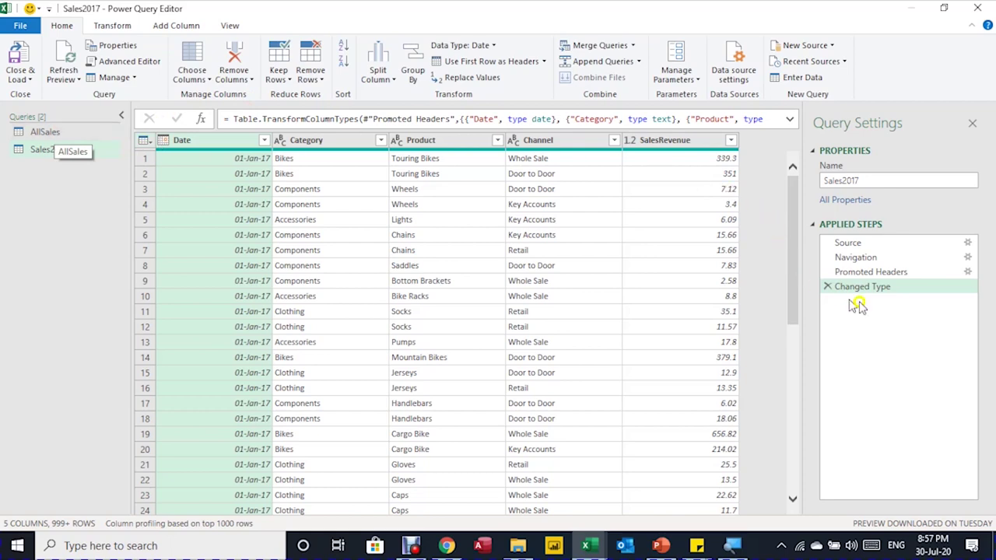
click(57, 133)
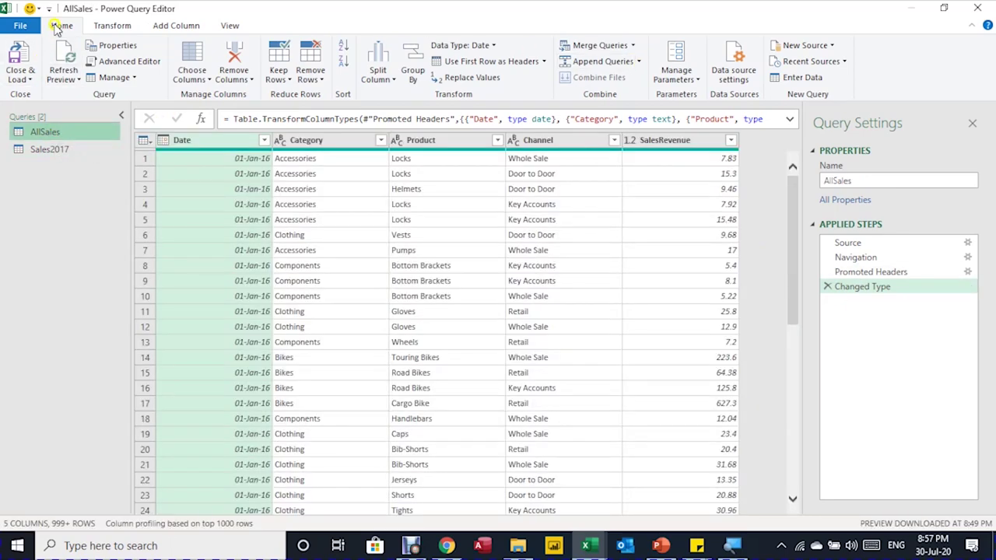
click(597, 62)
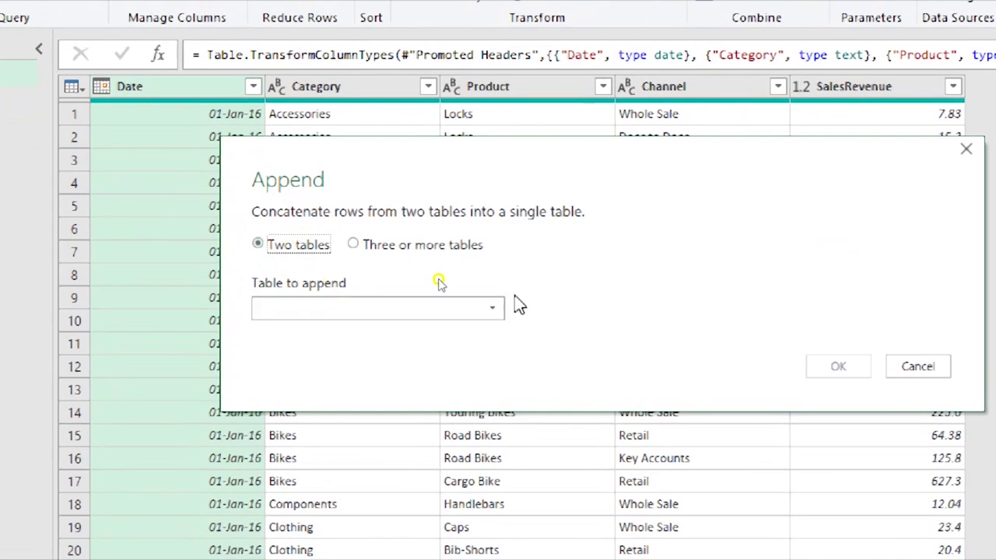
click(496, 315)
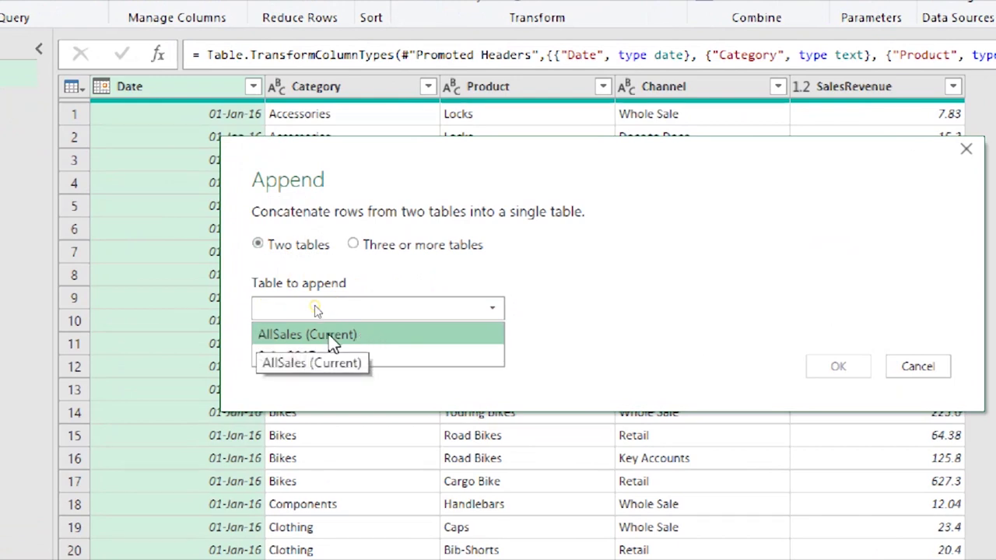
click(305, 358)
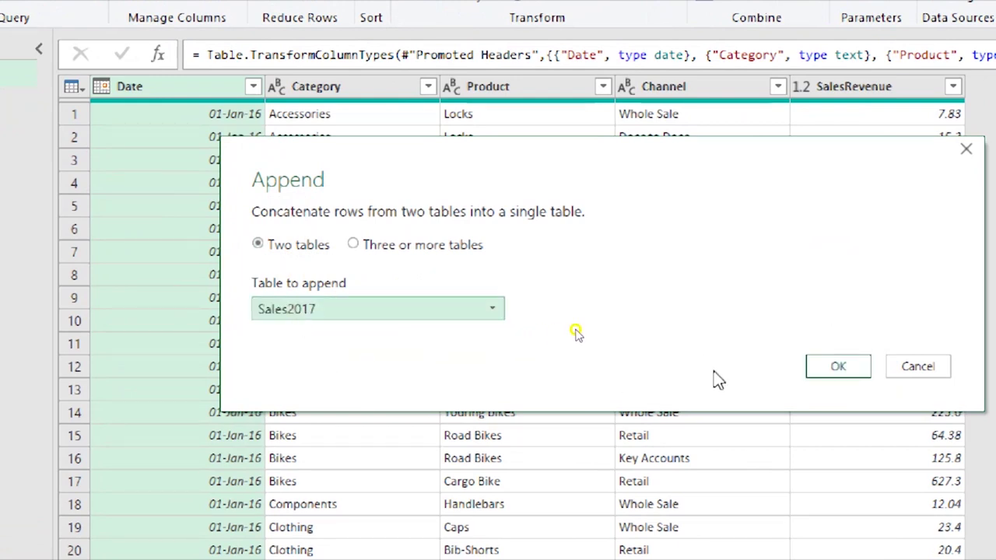
click(838, 370)
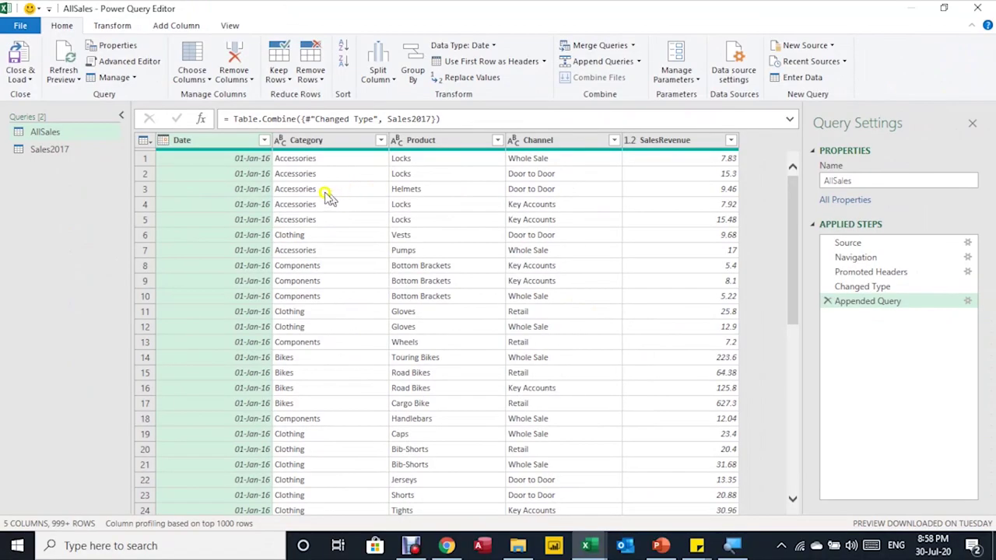
Close the query editor and load the new Sales2017 query with the Only Create Connection option.
click(23, 81)
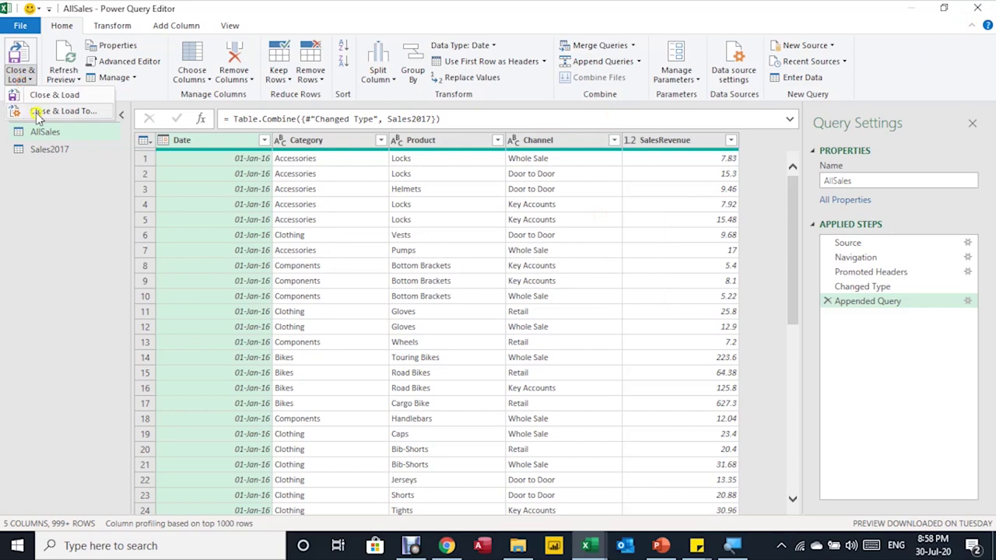
click(35, 107)
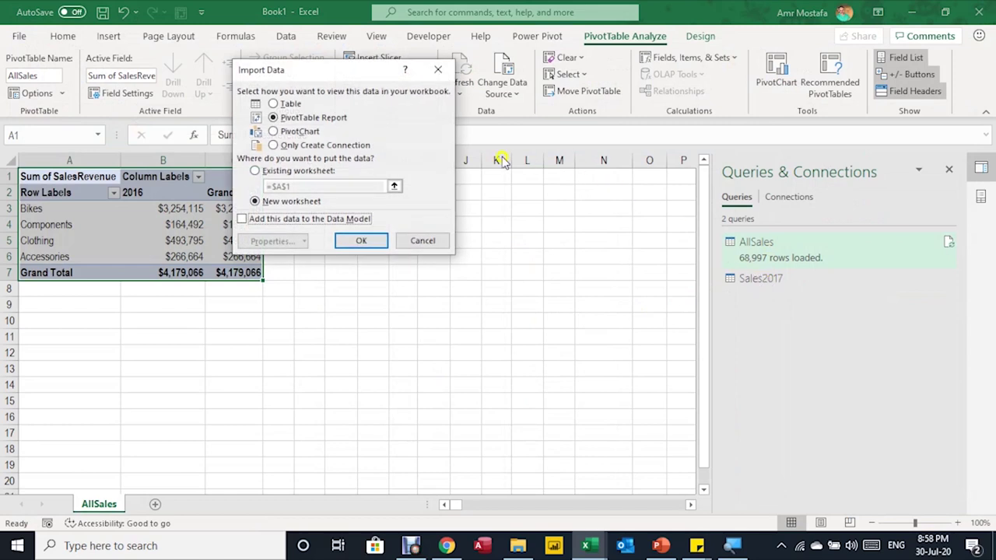
click(318, 146)
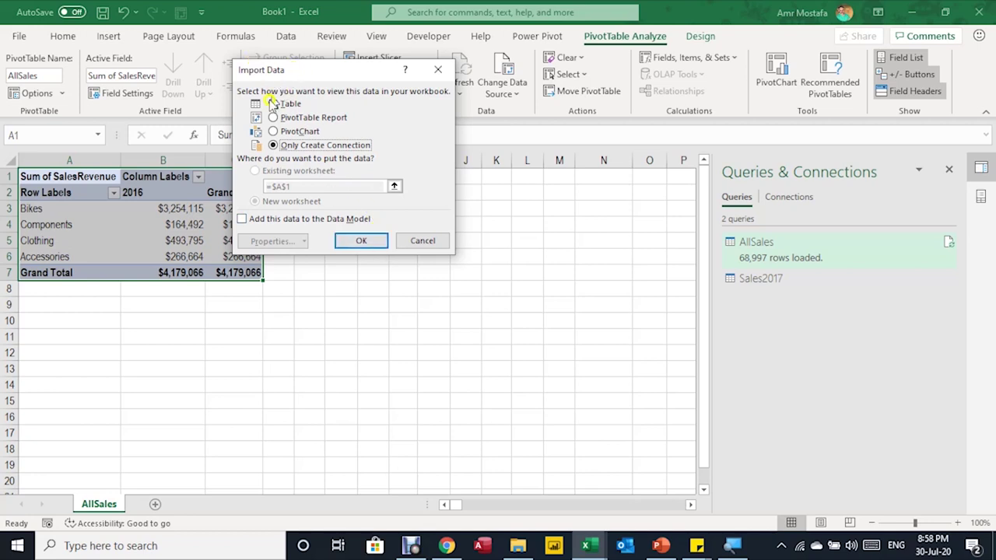
click(361, 241)
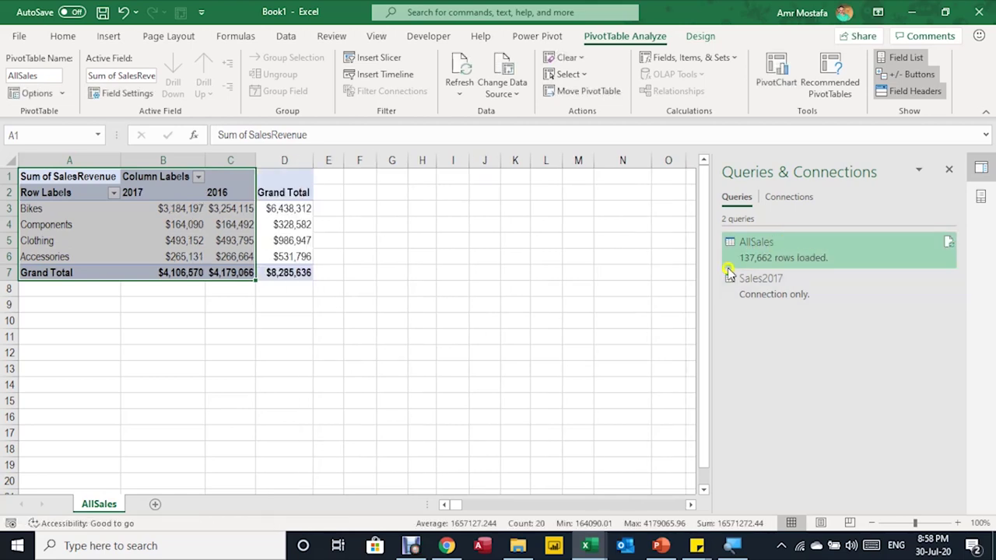
Sort the PivotTable's year columns from oldest to newest.
click(165, 192)
click(231, 196)
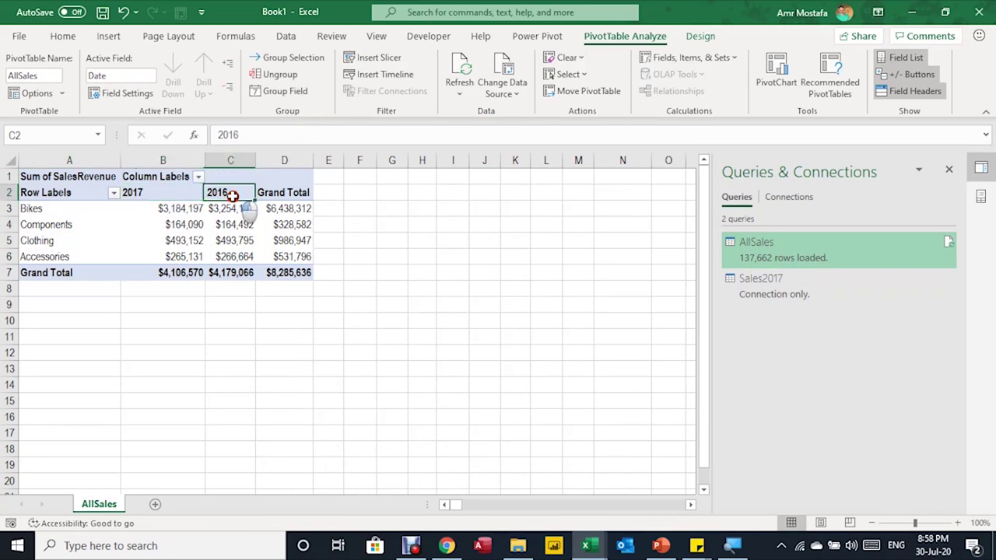
click(197, 177)
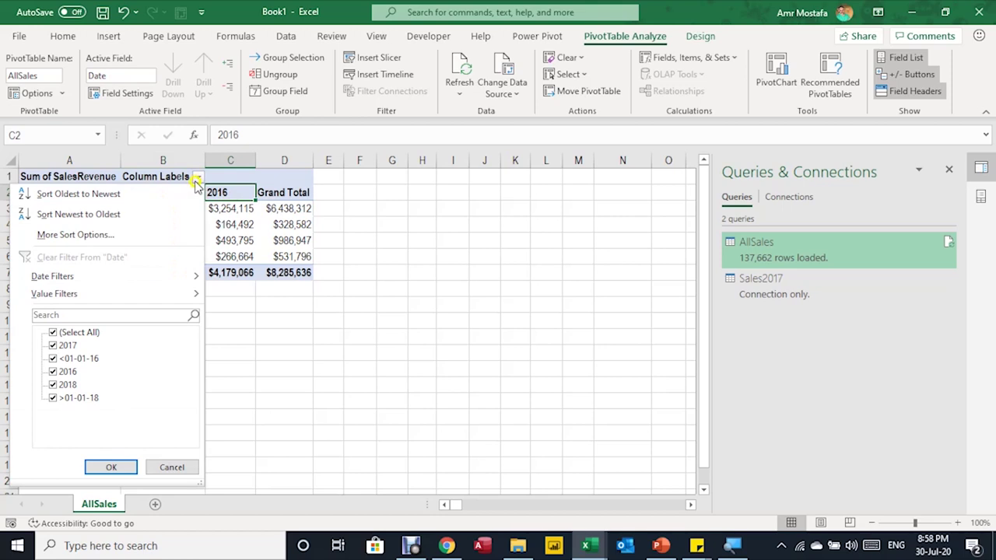
click(162, 195)
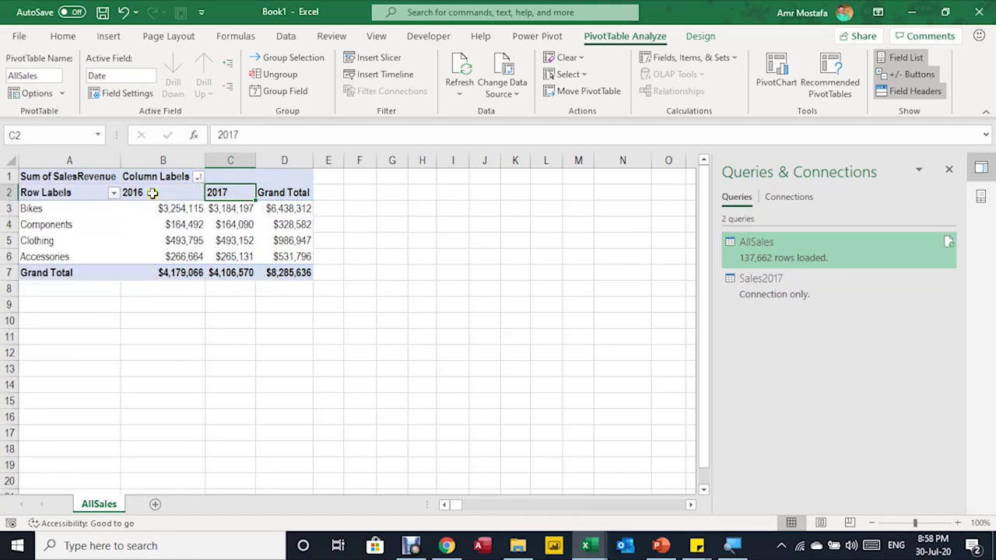
click(233, 193)
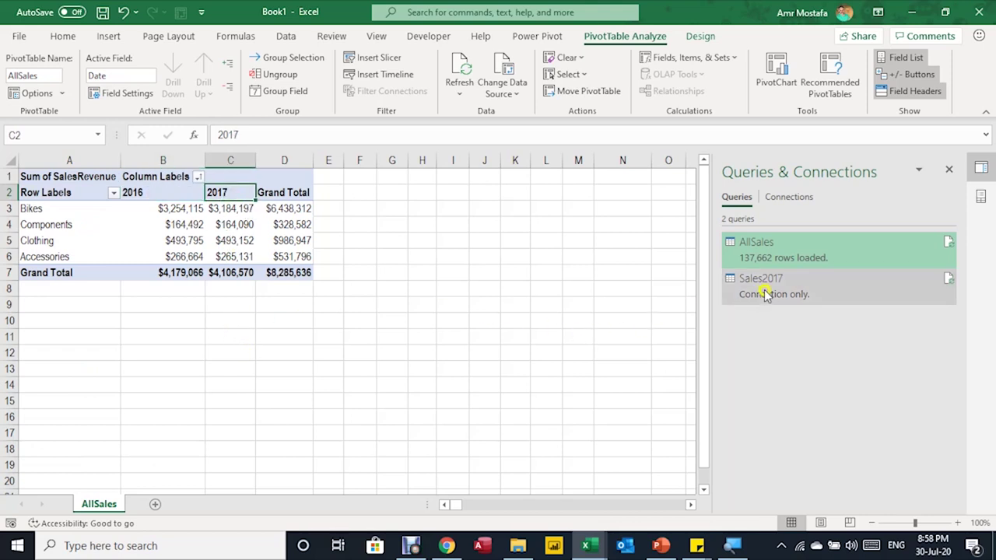
Preview the Sales2017 query's details and check the categories in the PivotTable.
mouse_move(832, 293)
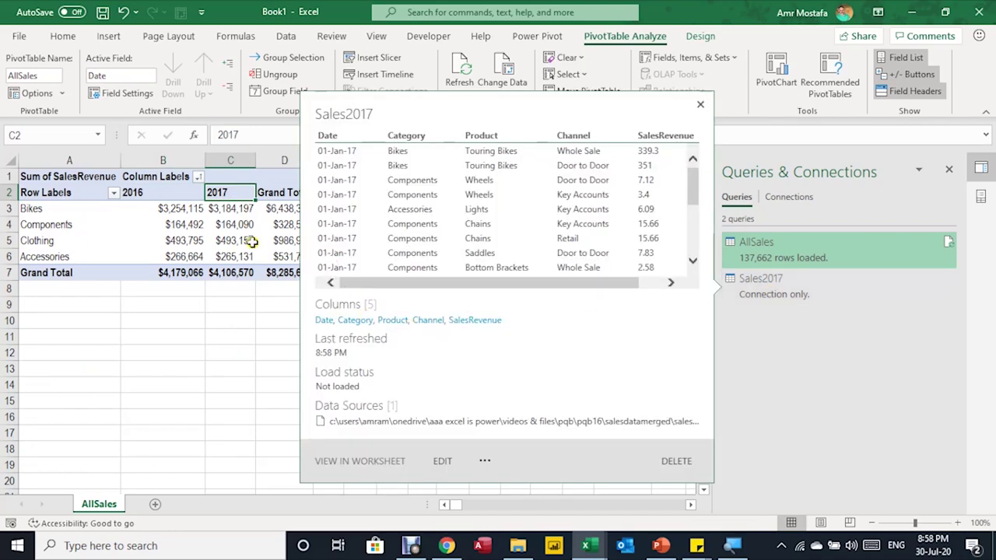
click(243, 239)
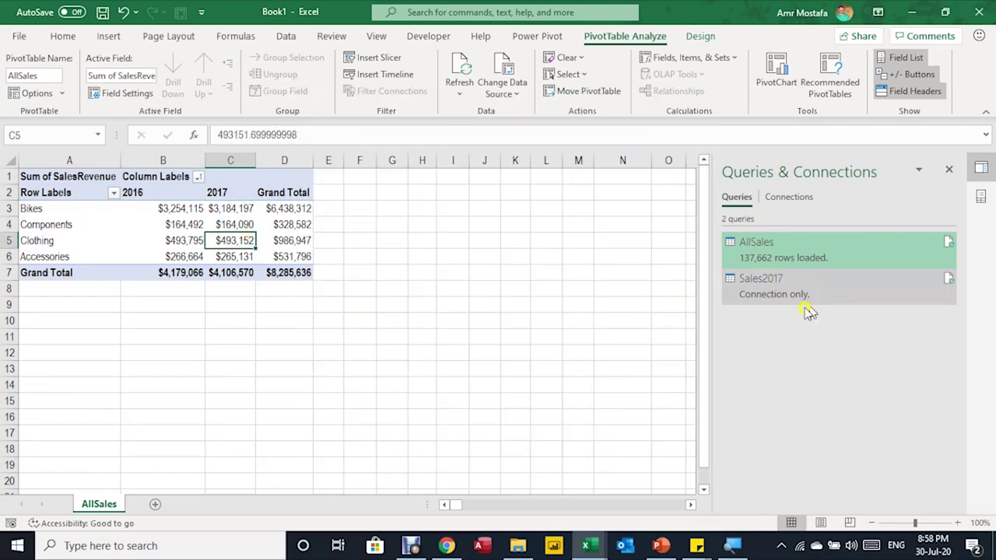
mouse_move(769, 268)
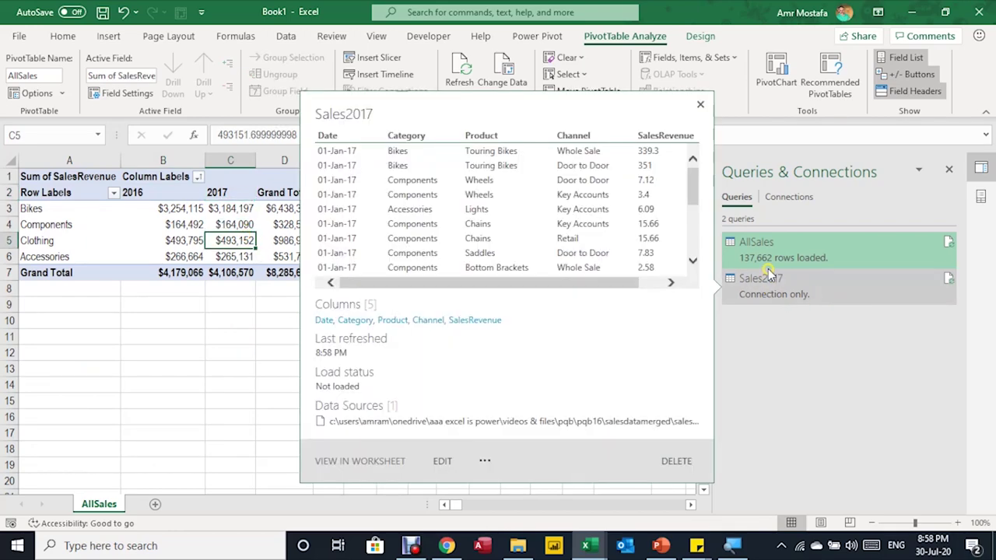
click(215, 308)
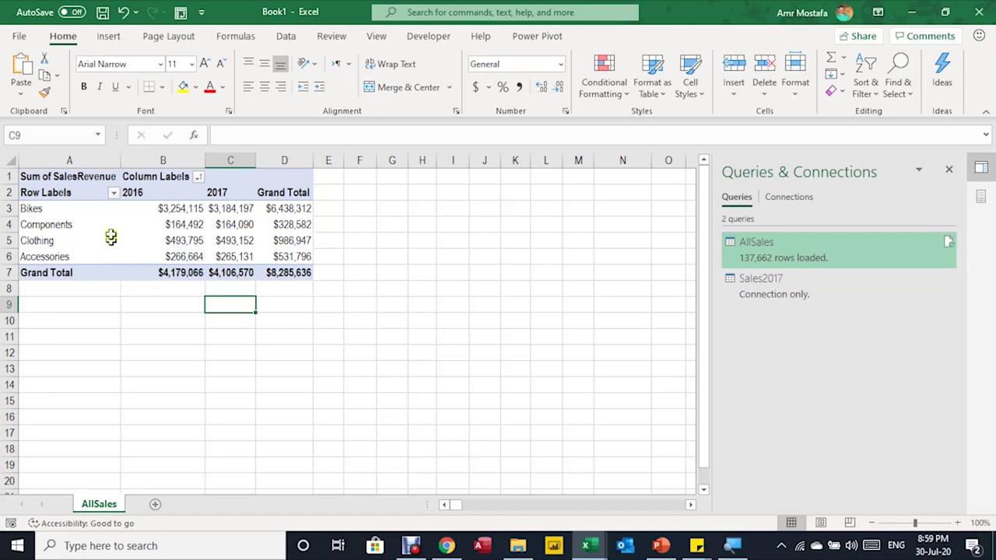
click(58, 207)
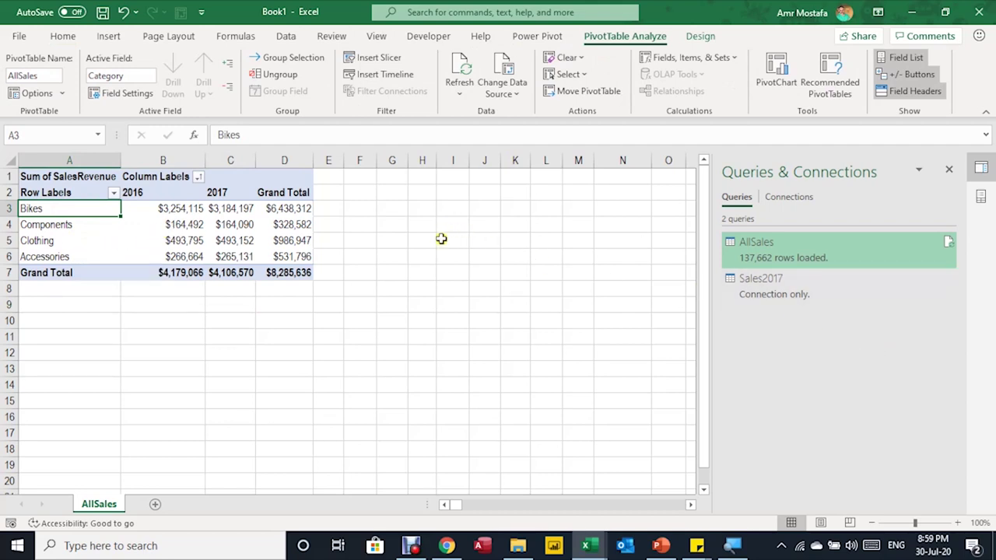
Reopen AllSales in the Power Query Editor and create a new query that references it.
double_click(788, 253)
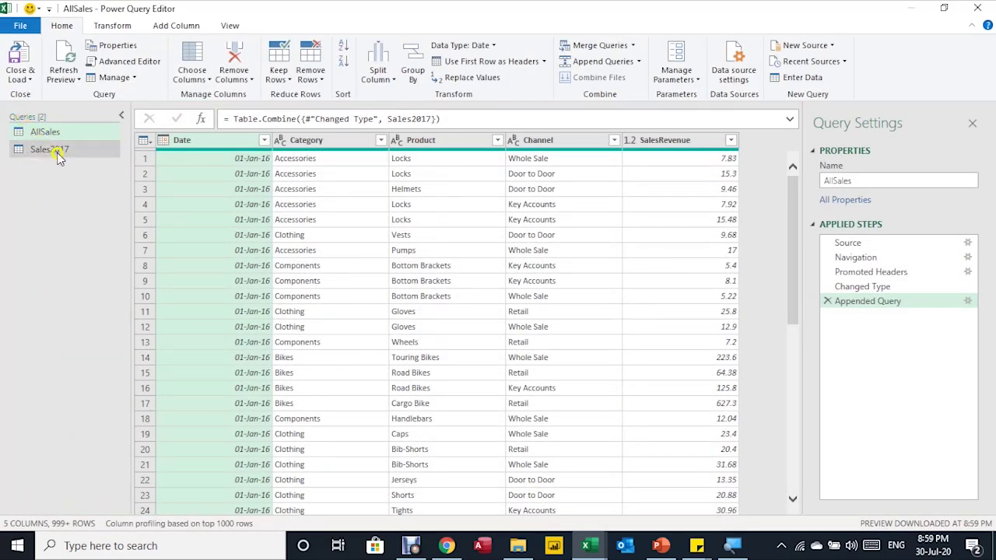
click(49, 133)
right_click(51, 135)
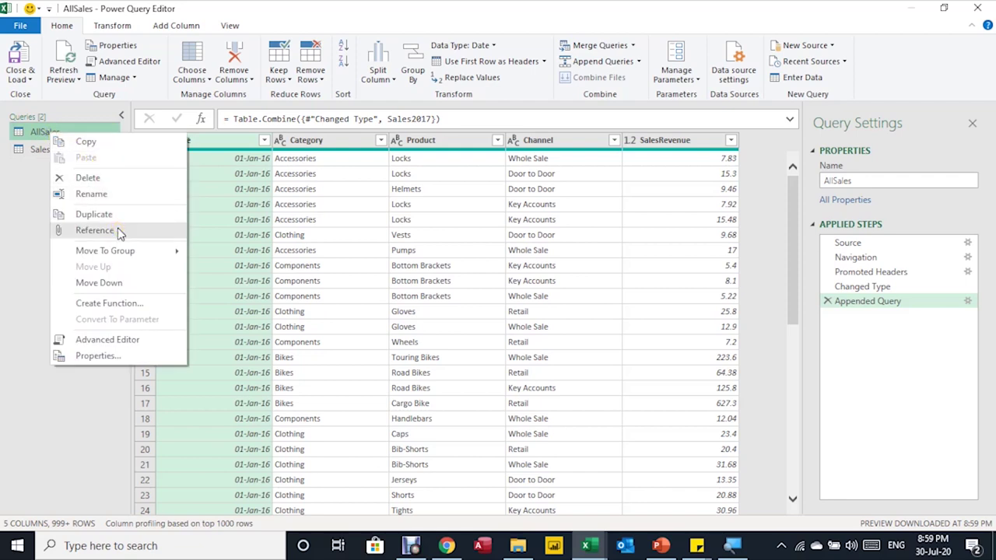
click(128, 77)
click(128, 77)
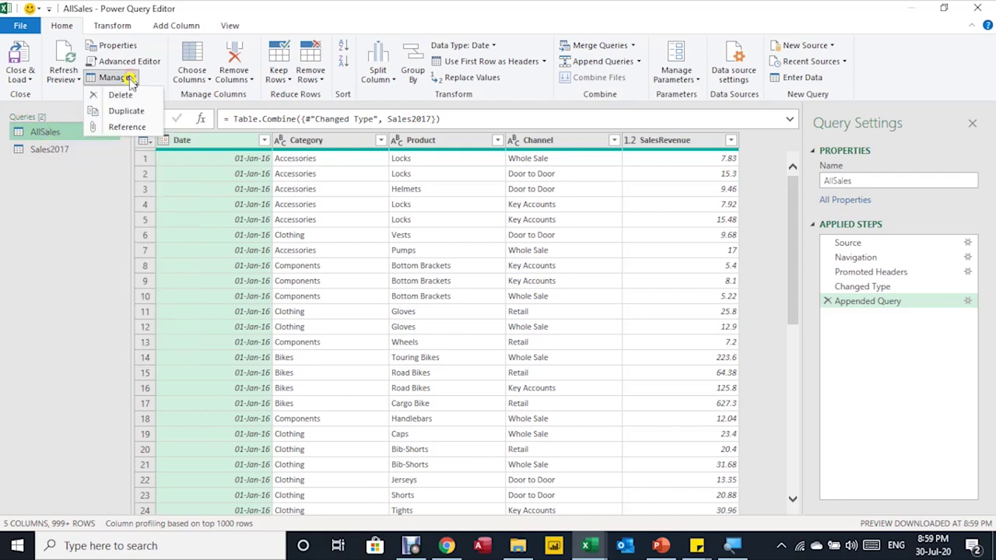
click(128, 127)
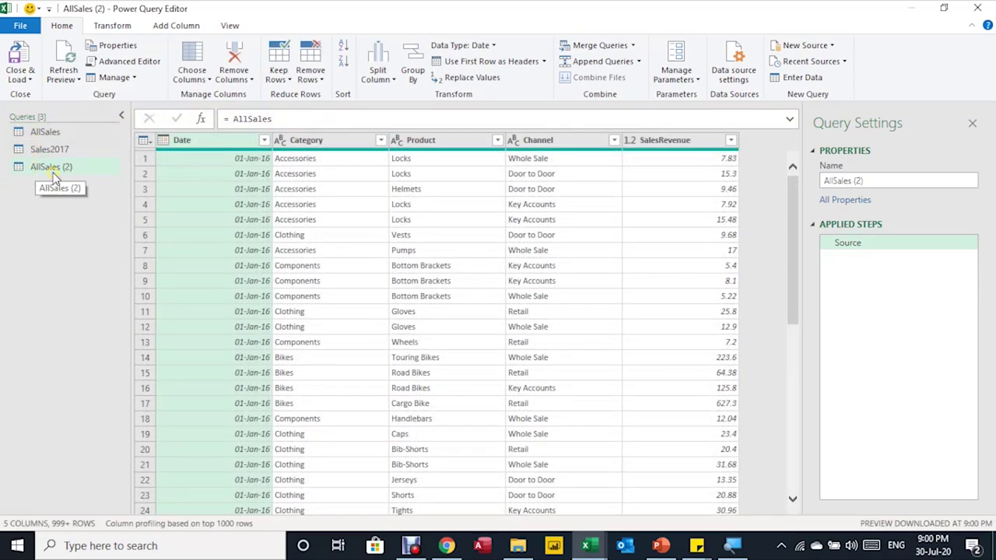
Rename the new referenced query to BikesReport.
click(901, 243)
click(866, 180)
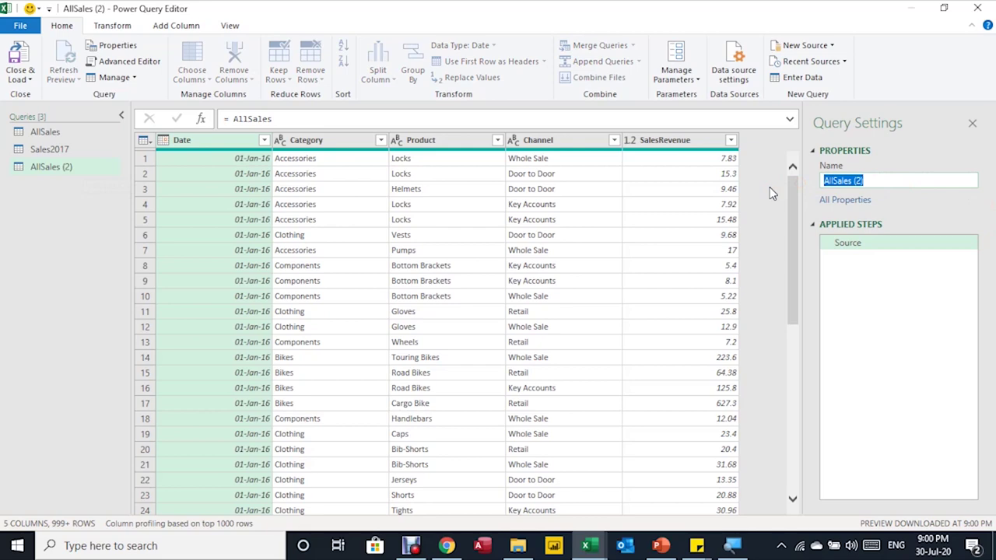
text(BikesRe)
text(port)
key(Return)
Examine the individual dates in the BikesReport Date column's filter list without applying a filter.
click(333, 159)
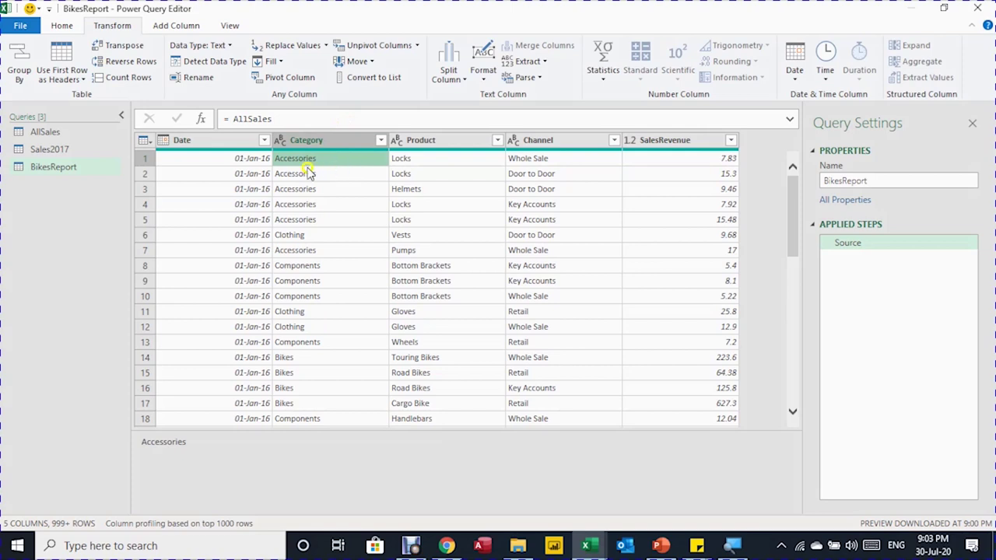
click(242, 142)
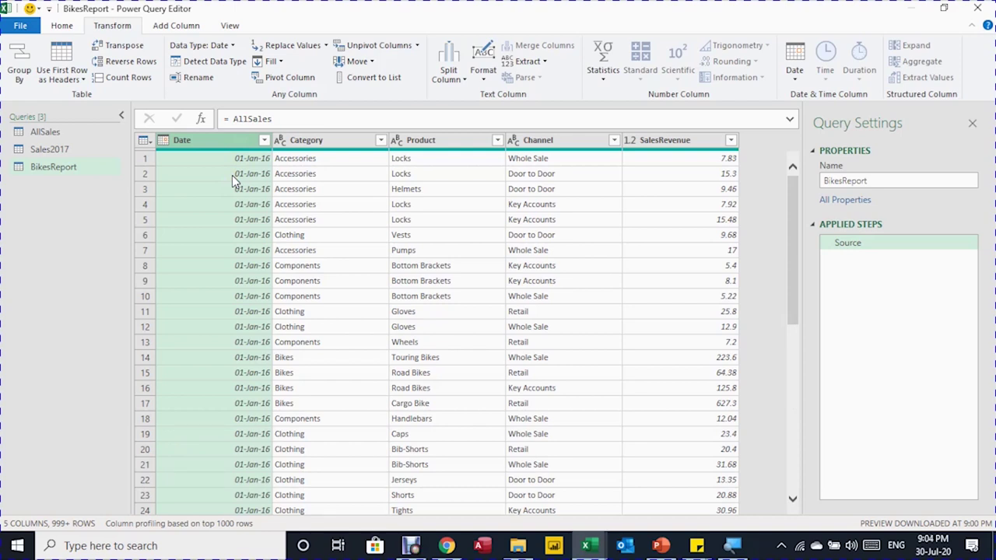
click(265, 140)
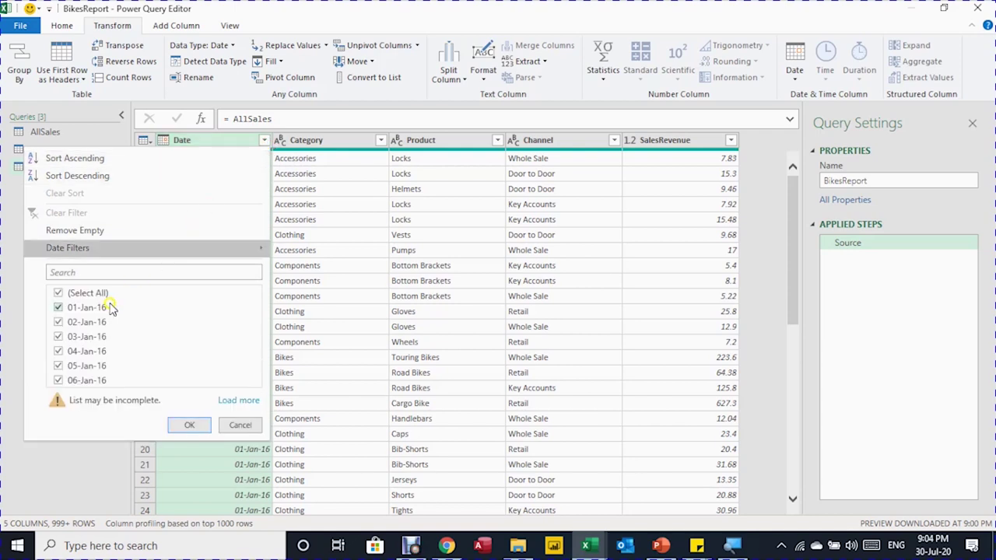
click(115, 353)
click(238, 428)
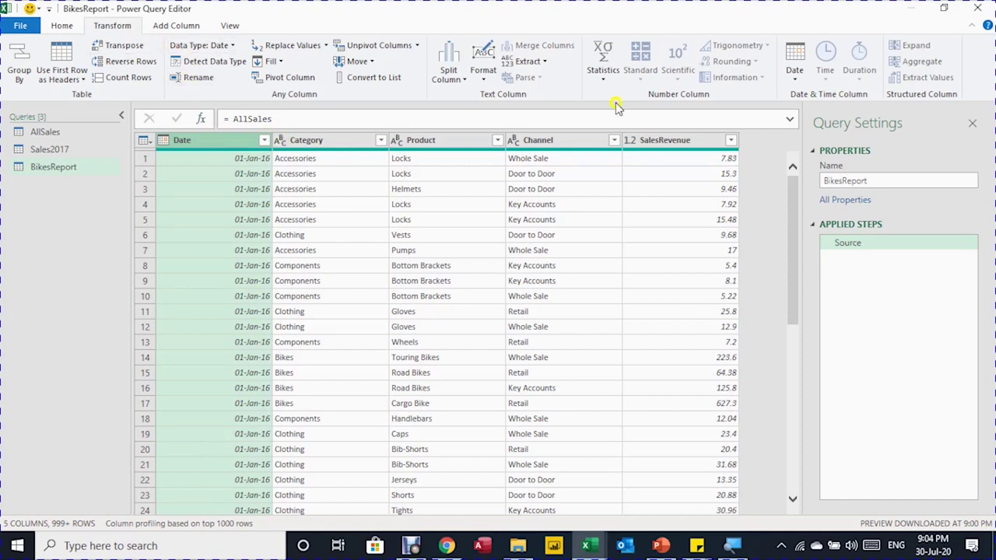
Transform the Date column of BikesReport to End of Month dates.
click(794, 78)
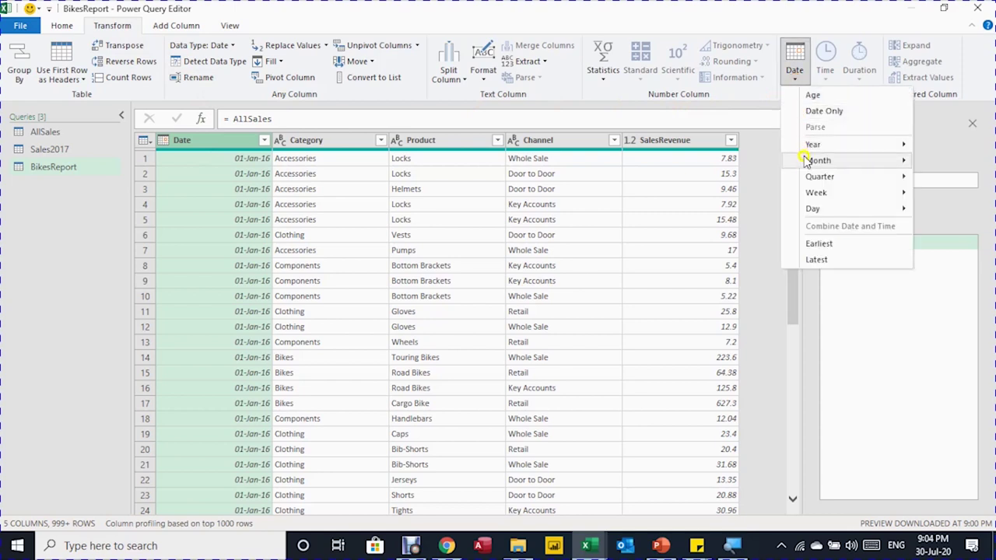
mouse_move(808, 162)
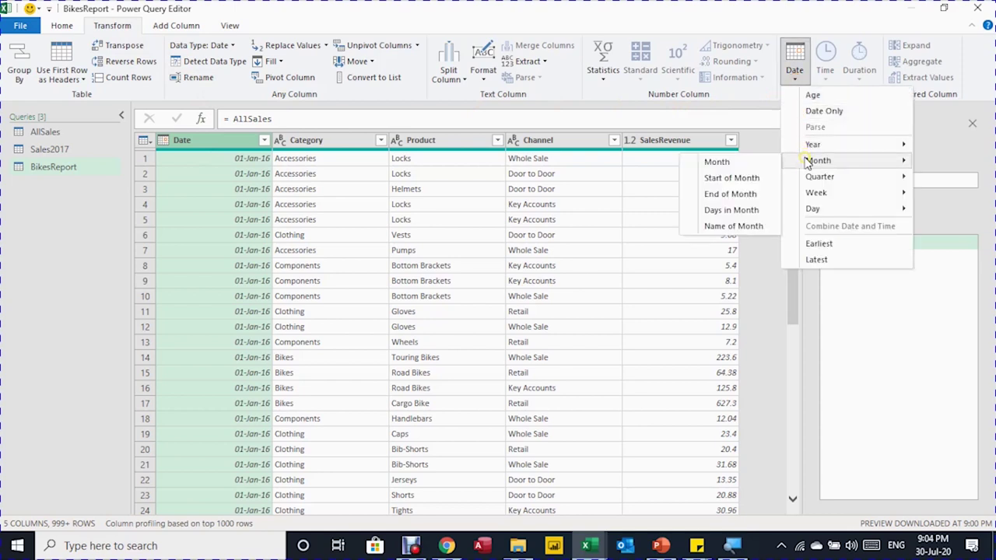
click(726, 196)
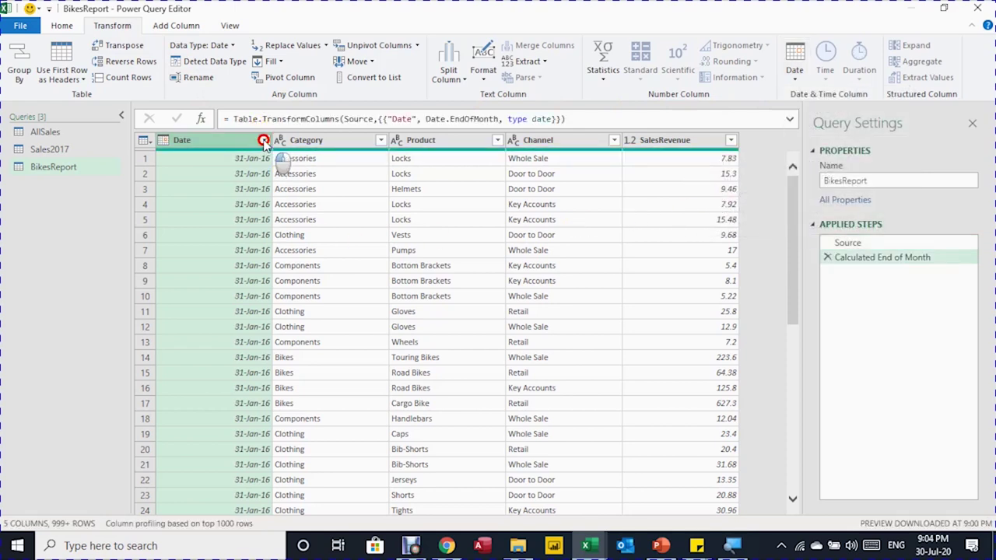
Examine the complete list of month-end dates in the BikesReport Date column's filter list without applying a filter.
click(264, 140)
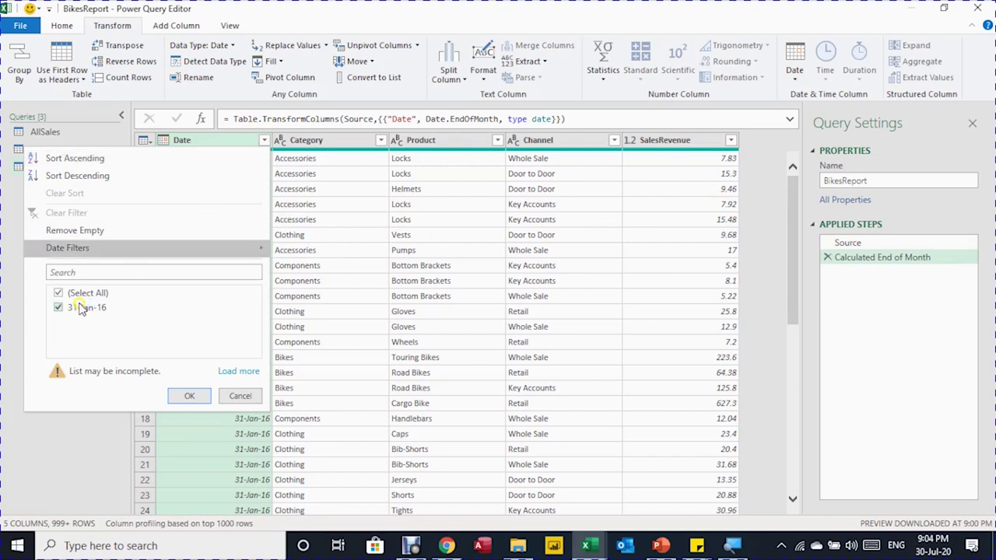
click(236, 372)
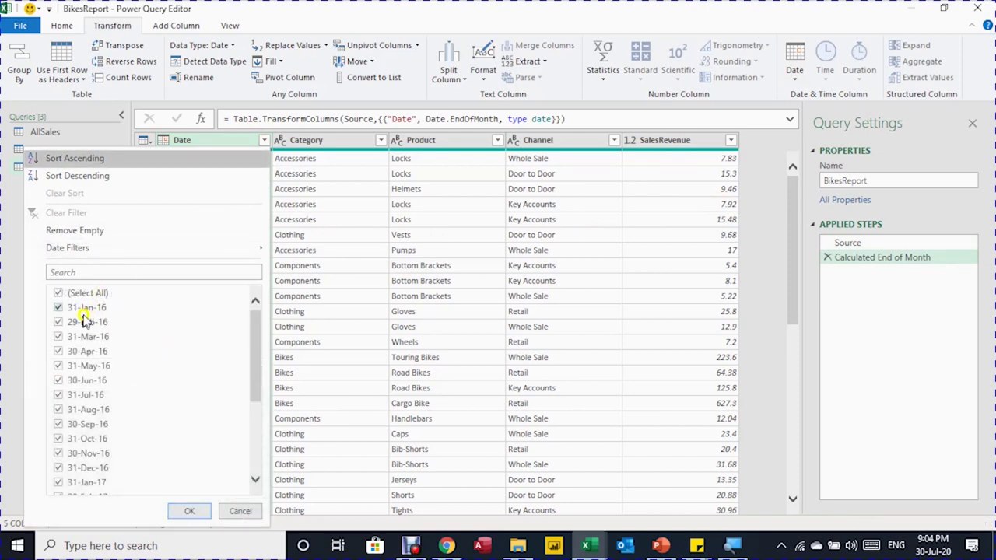
scroll(126, 393, down, 2)
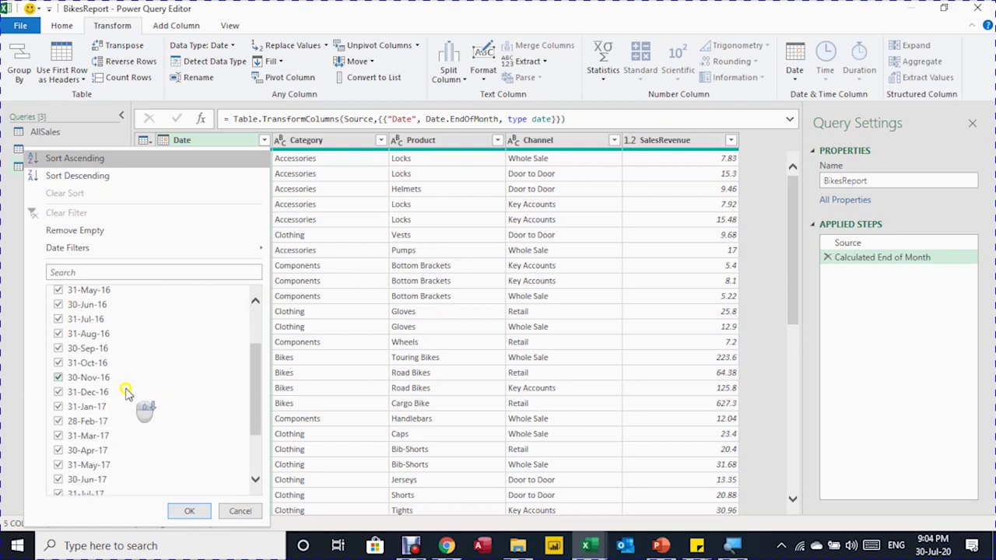
scroll(126, 393, down, 1)
scroll(131, 397, up, 4)
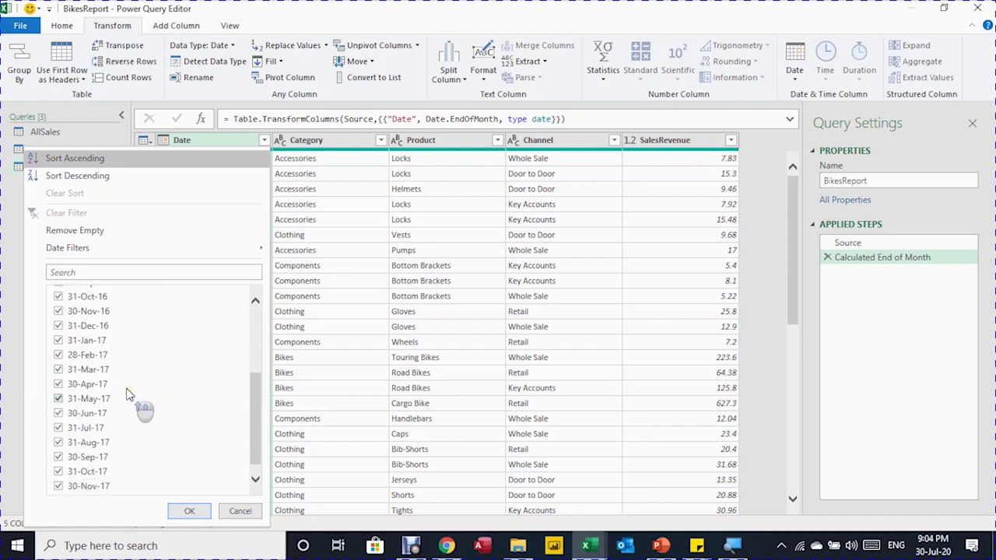
click(240, 512)
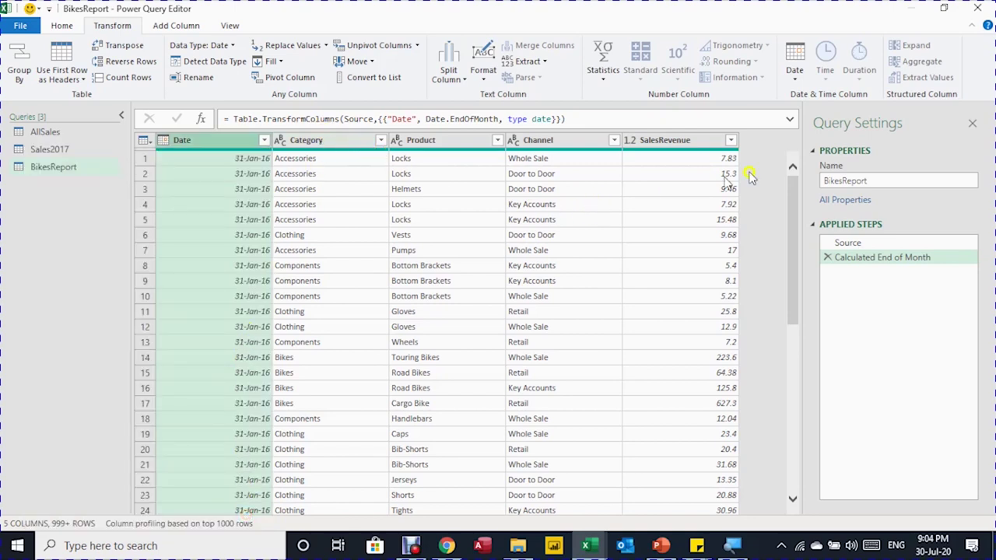
Filter the Category column of BikesReport to keep only Bikes.
click(369, 145)
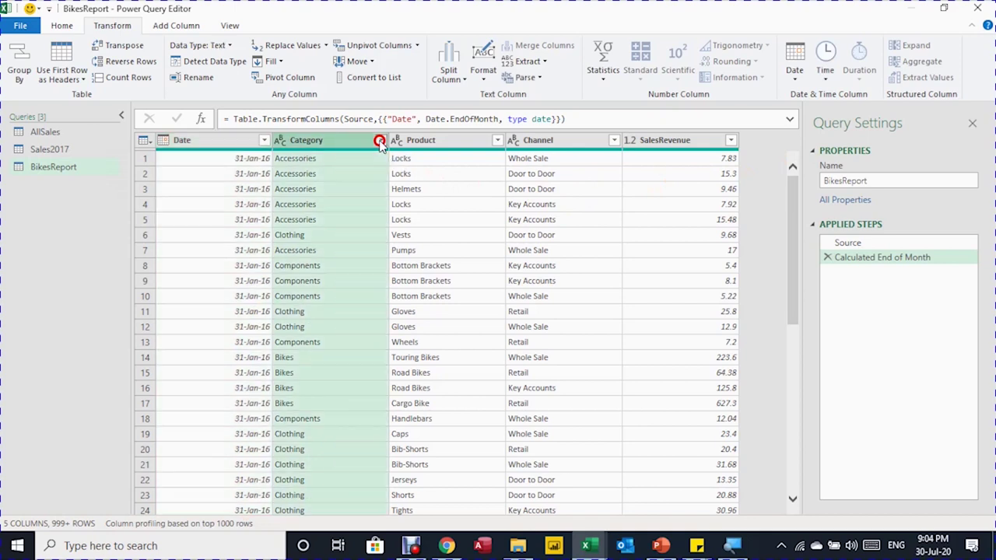
click(381, 140)
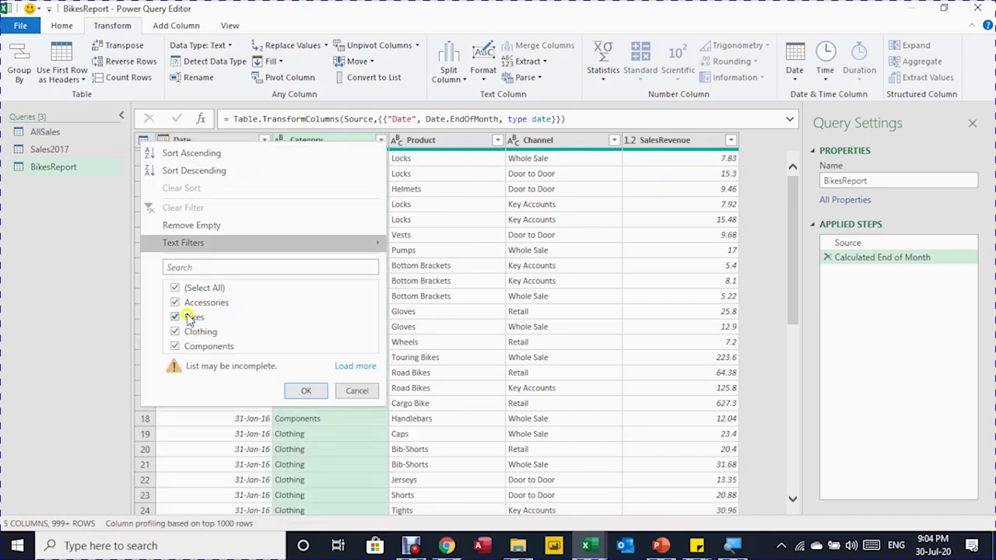
click(175, 288)
click(172, 323)
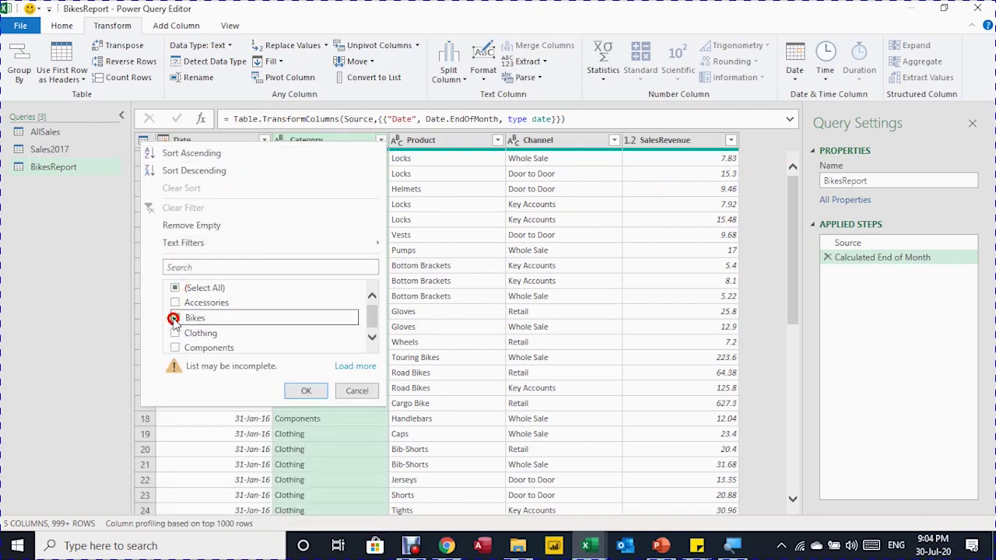
click(306, 391)
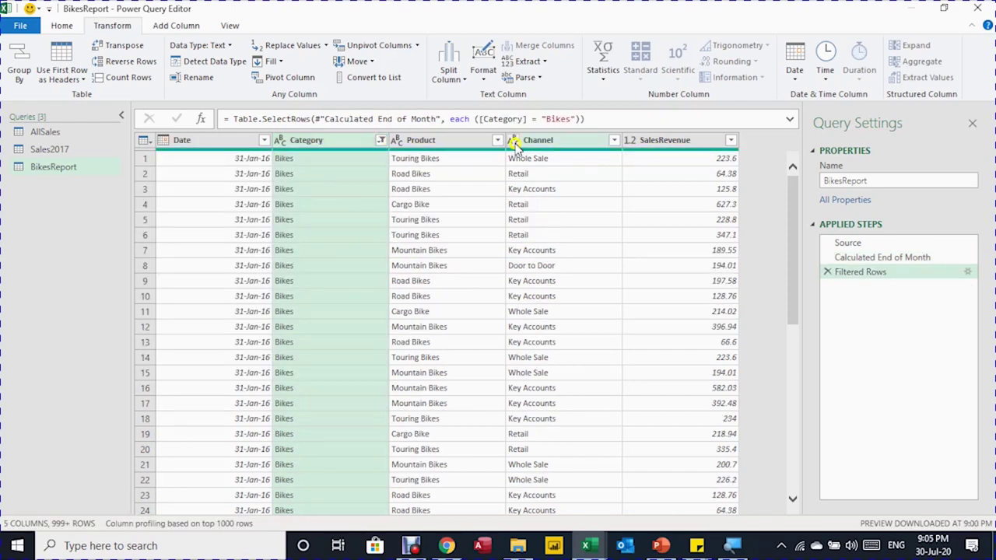
Remove the Category and Channel columns from BikesReport.
click(538, 144)
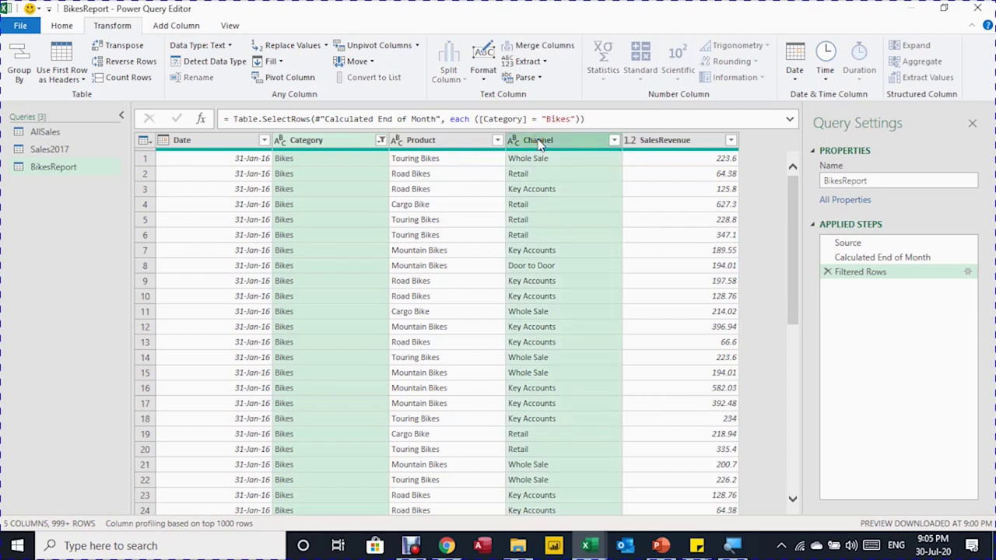
click(74, 28)
click(233, 53)
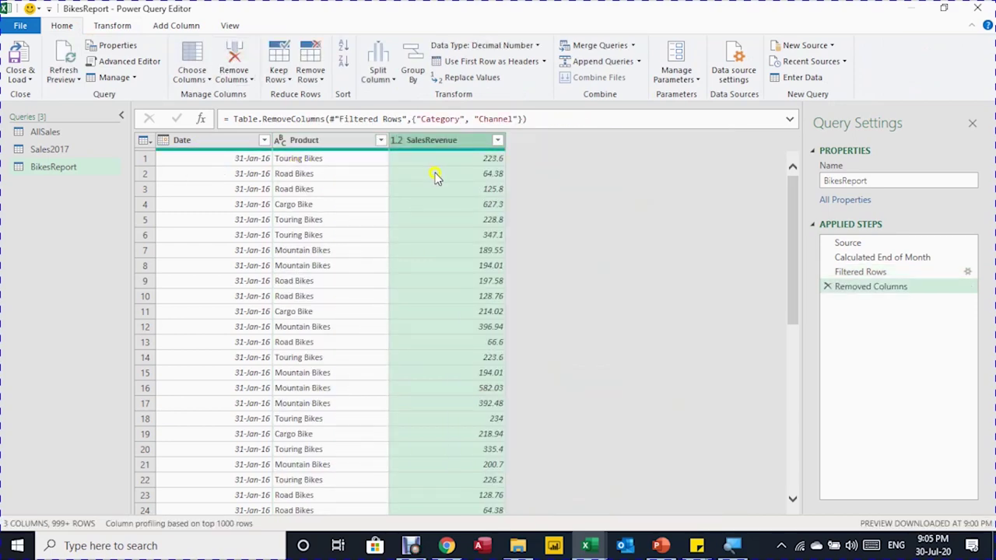
Start a Group By on the Date and Product columns with a new output column named SalesValue.
click(239, 141)
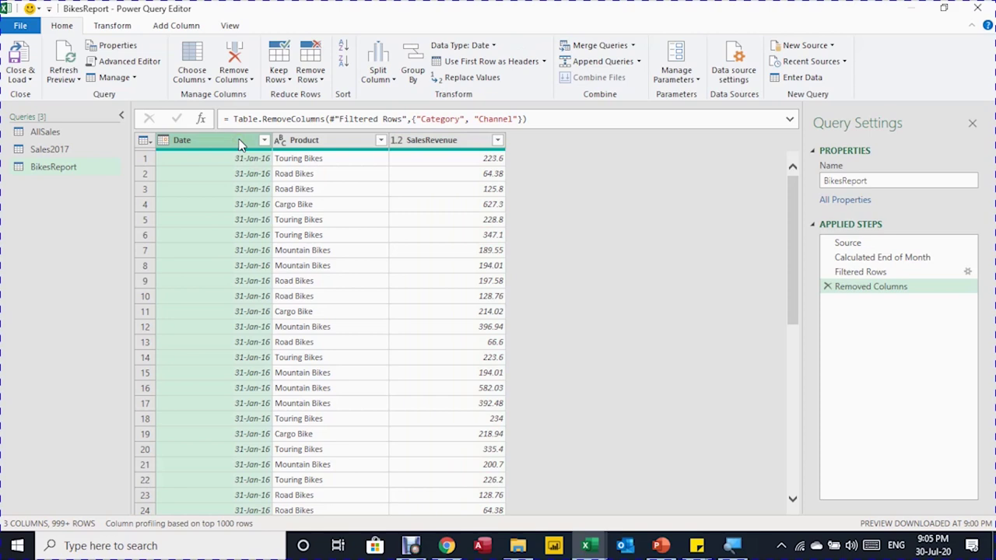
ctrl+click(297, 140)
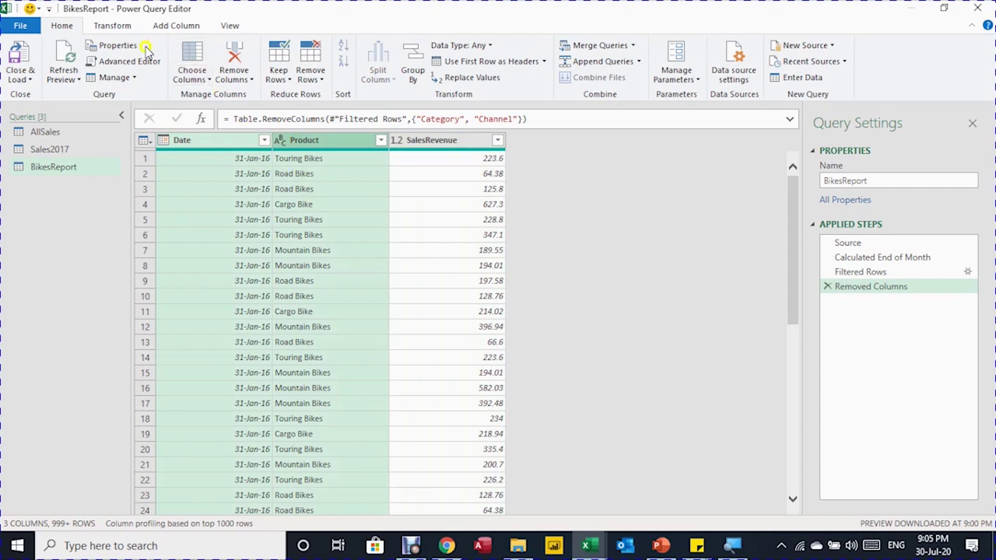
click(125, 27)
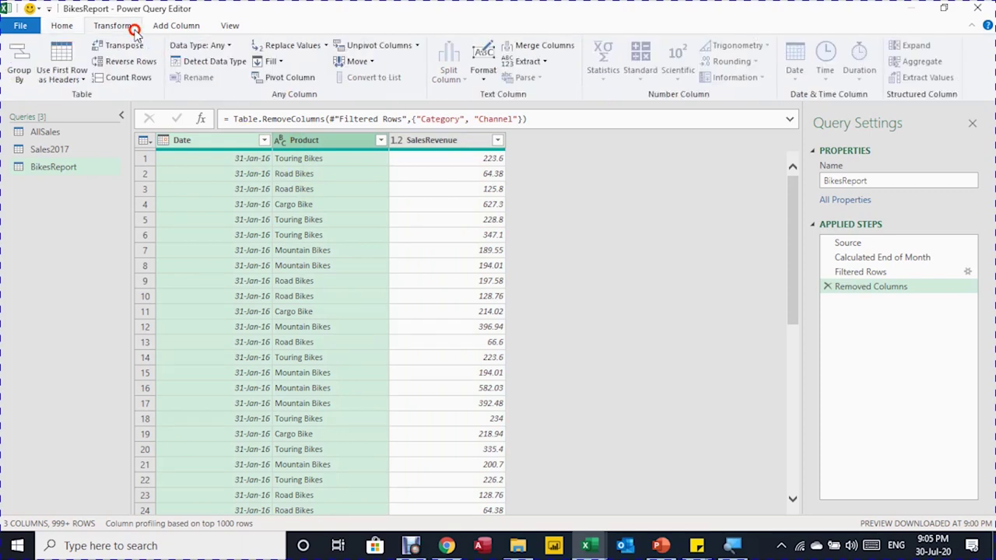
click(66, 28)
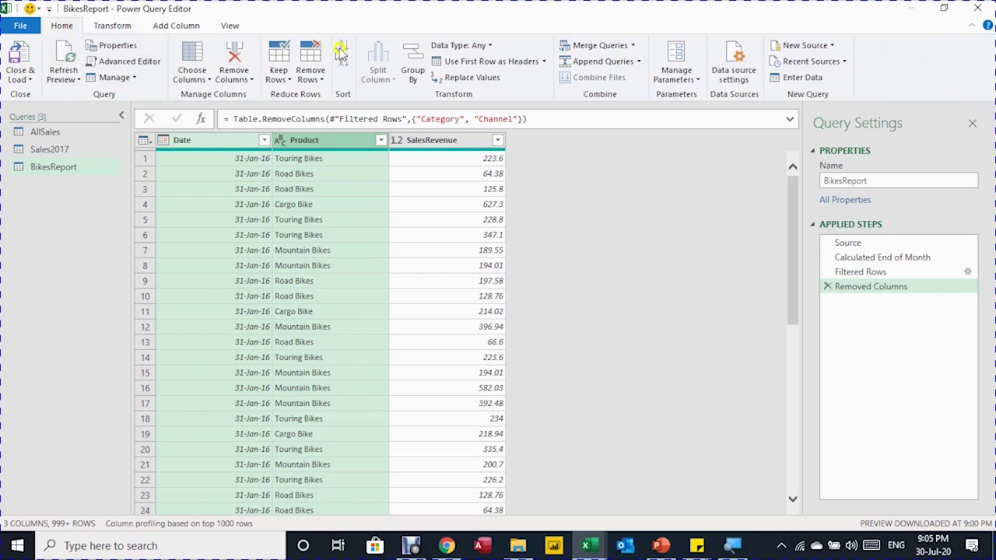
click(407, 68)
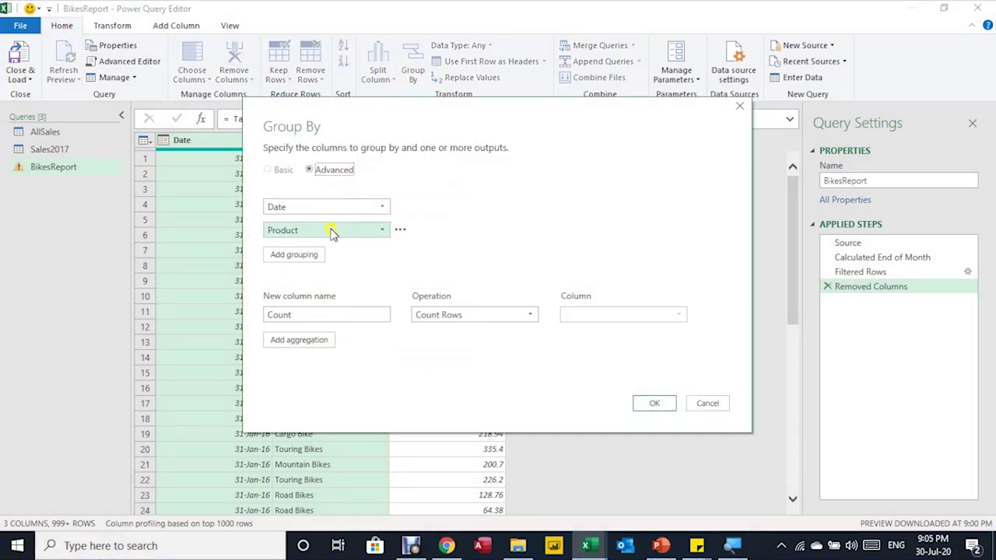
drag(384, 108, 494, 93)
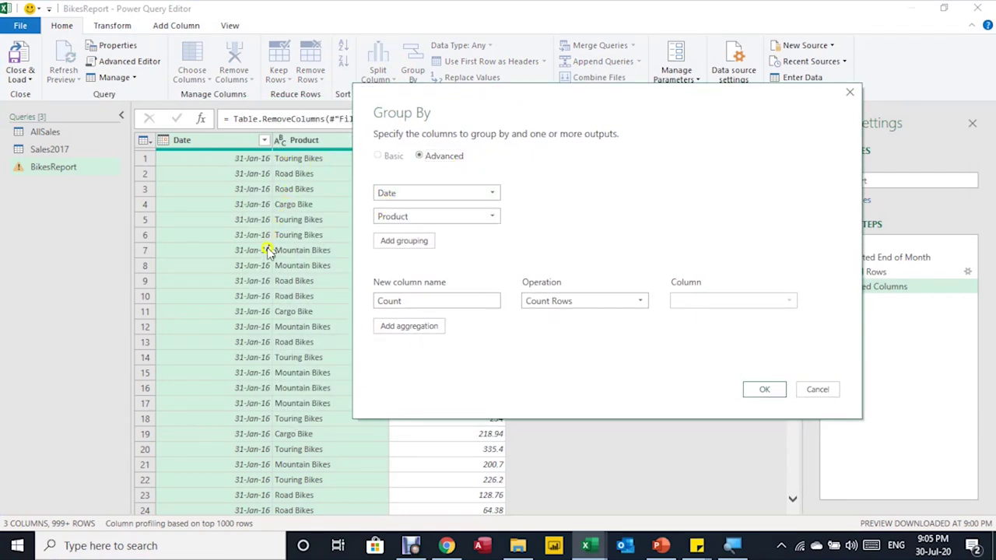
drag(474, 96, 599, 101)
drag(537, 311, 483, 322)
text(Sa)
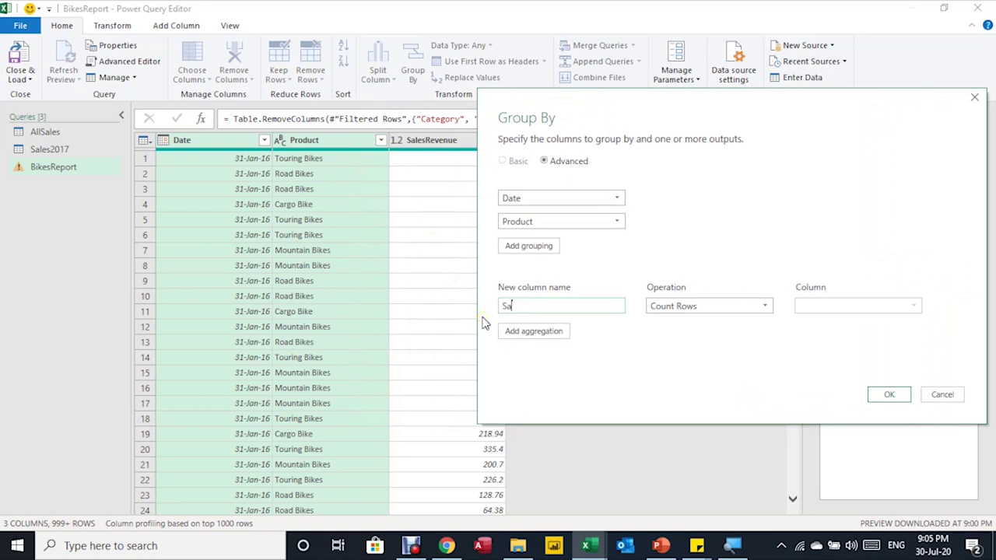
text(lesValue)
key(Tab)
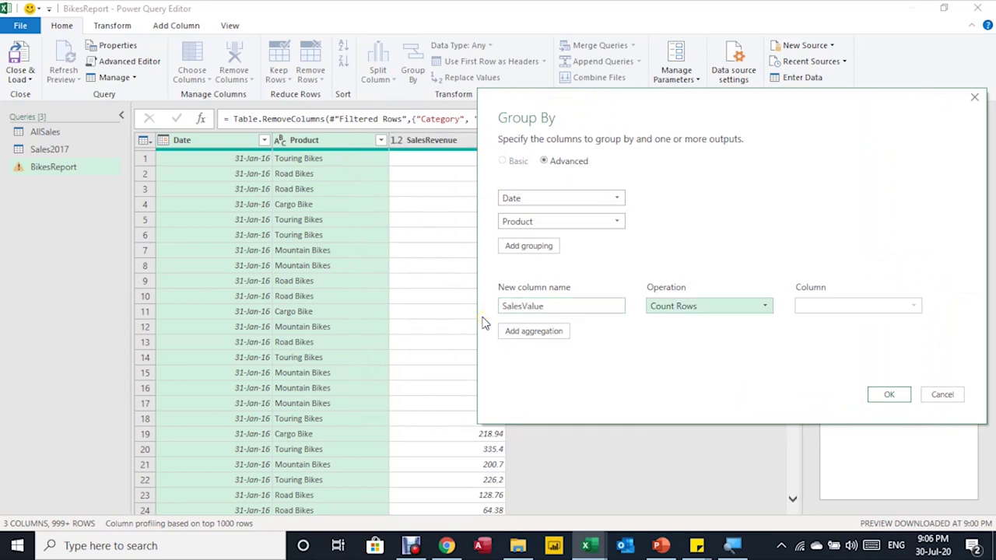
Set the SalesValue aggregation to Sum of the SalesRevenue column and apply the grouping.
key(alt+Down)
key(Up)
key(Up)
key(Up)
key(Up)
key(Up)
key(Return)
key(Tab)
key(alt+Down)
key(Down)
key(Down)
key(Return)
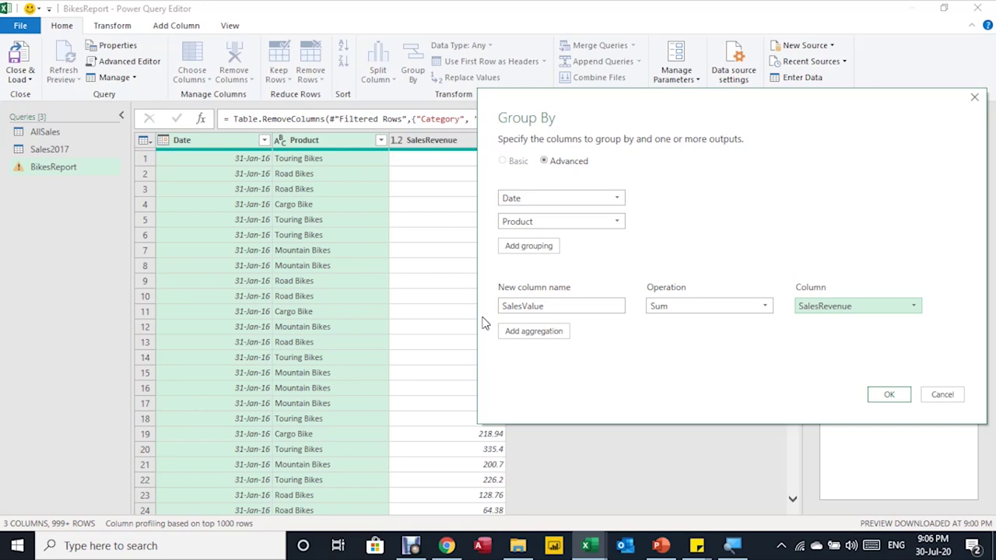
click(569, 302)
click(895, 396)
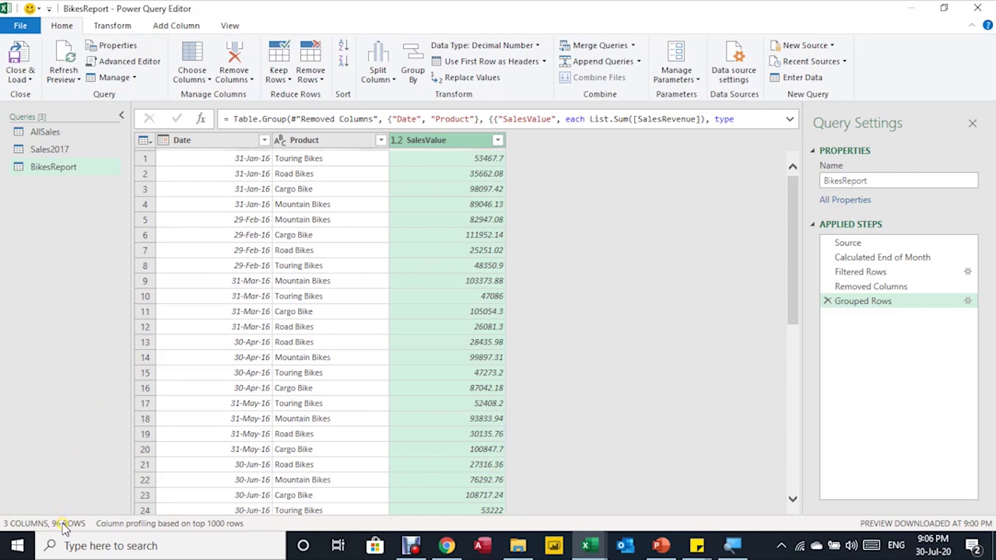
Pivot the Product column into new columns using SalesValue as the values column.
click(330, 141)
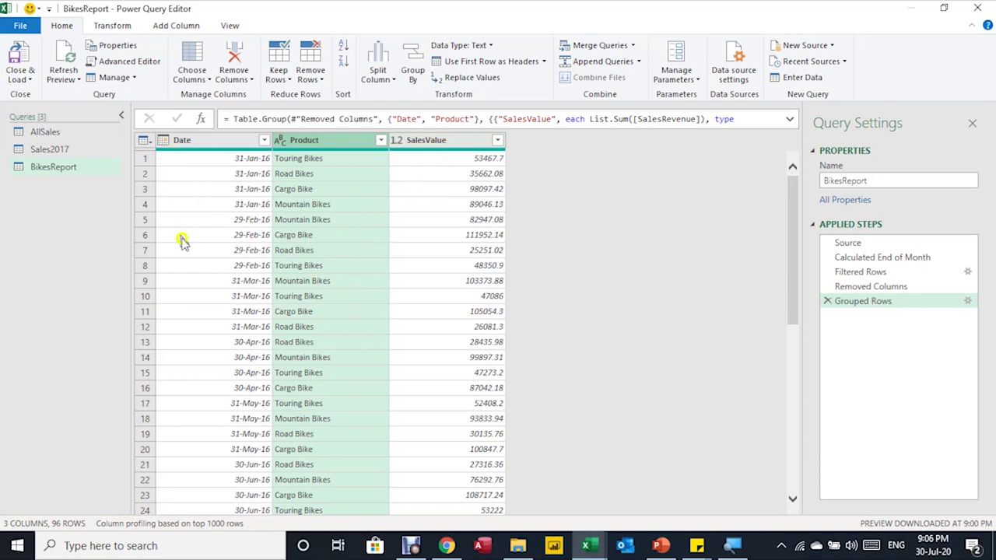
click(207, 313)
click(119, 30)
click(119, 30)
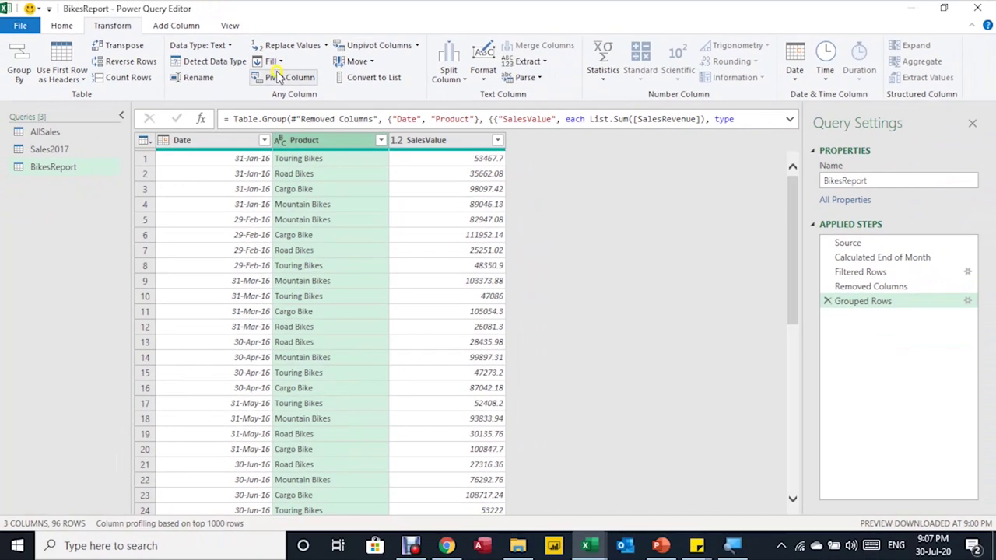
click(281, 79)
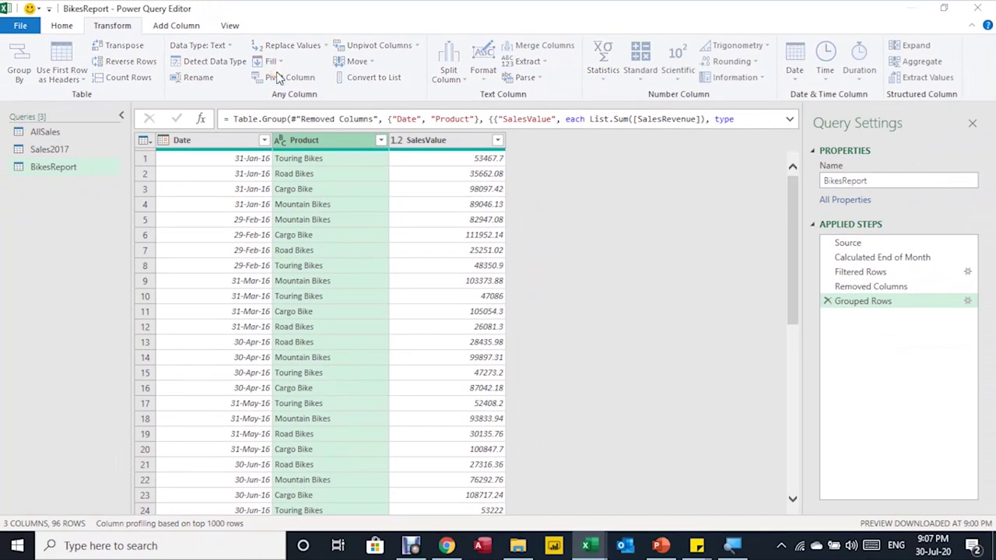
drag(342, 185, 431, 226)
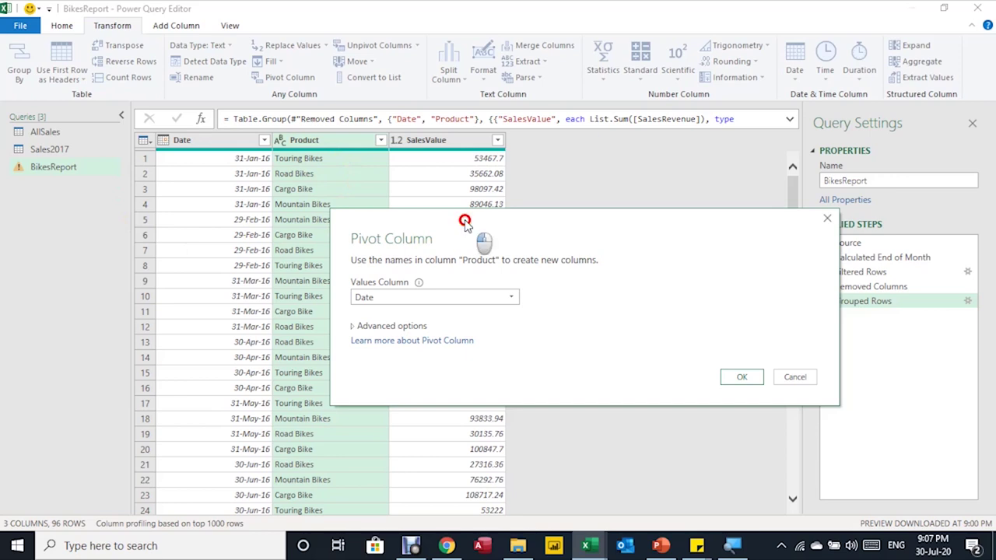
drag(465, 223, 483, 248)
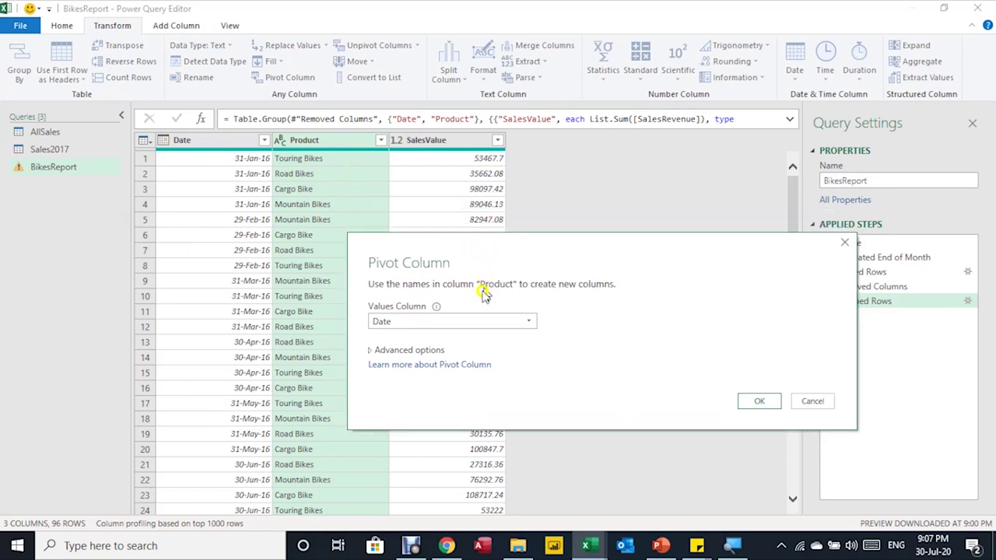
click(486, 321)
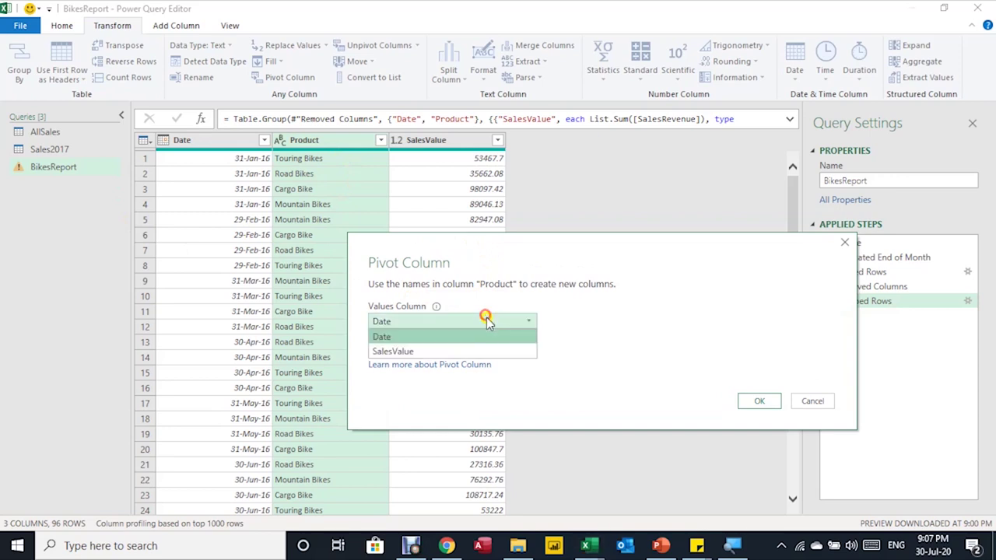
click(484, 351)
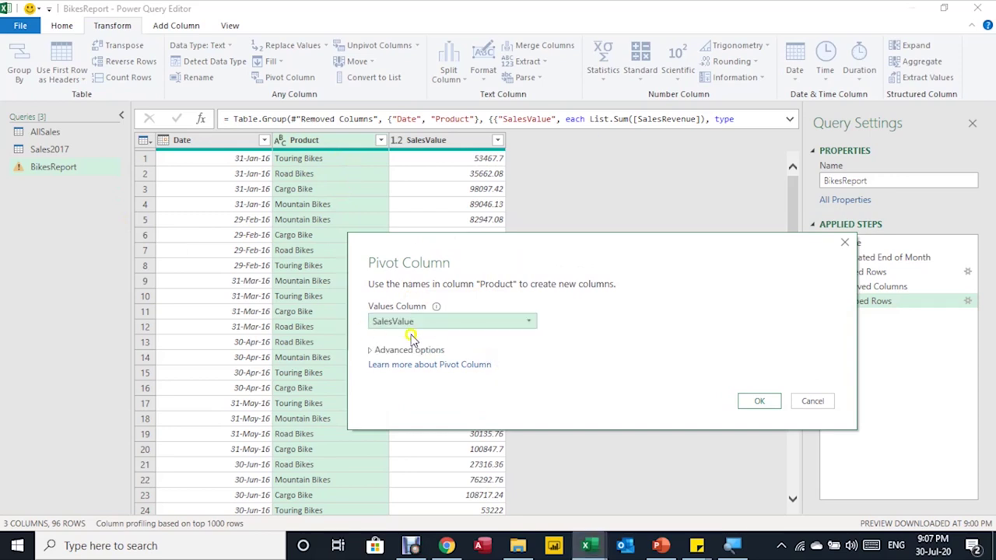
click(763, 401)
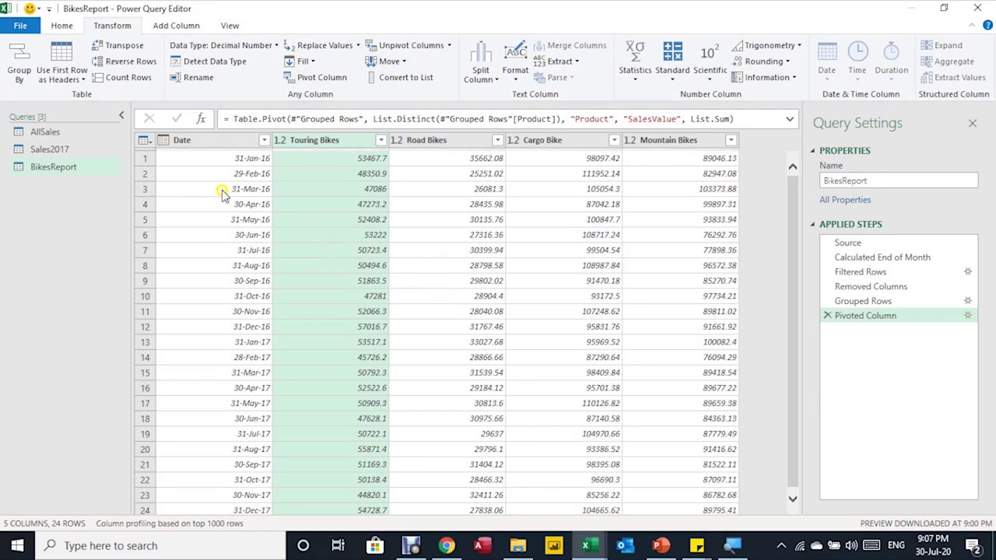
Close the query editor and load BikesReport as a table on a new worksheet.
scroll(222, 196, down, 1)
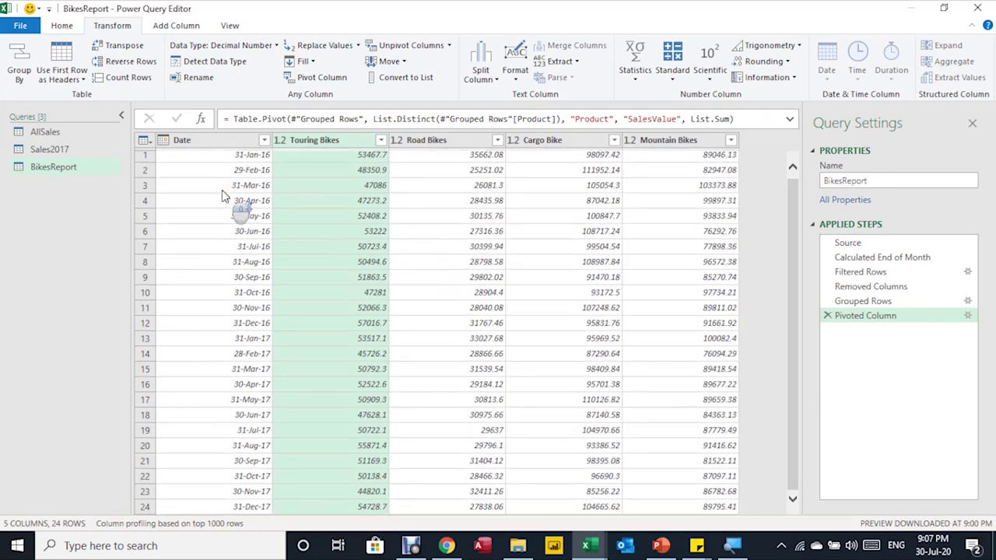
scroll(210, 274, up, 1)
scroll(210, 274, down, 1)
scroll(210, 218, up, 1)
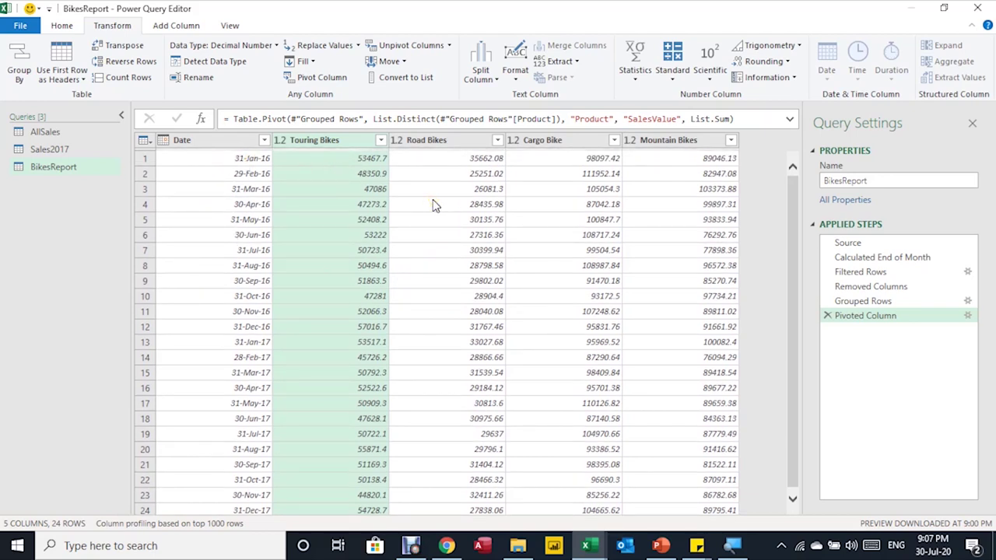
click(66, 26)
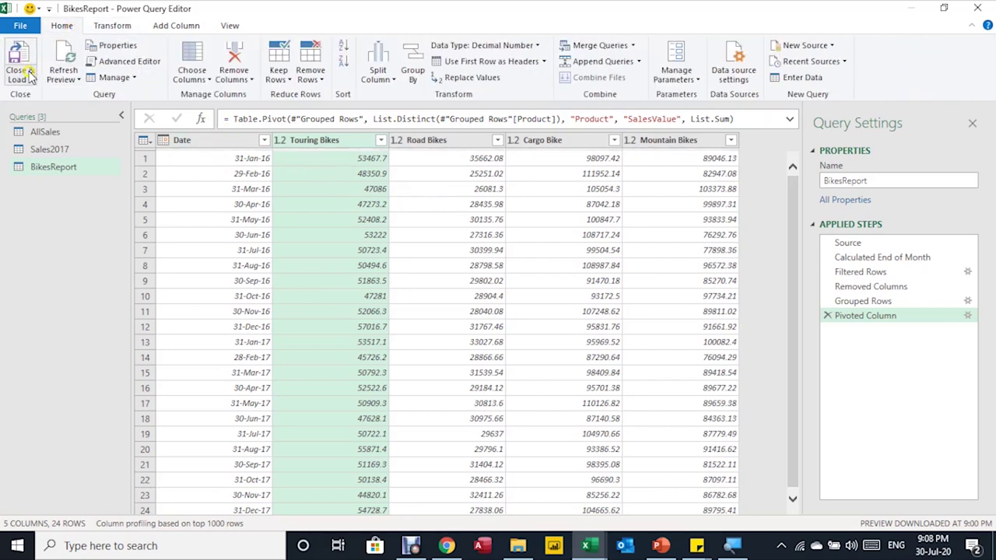
click(28, 75)
click(38, 109)
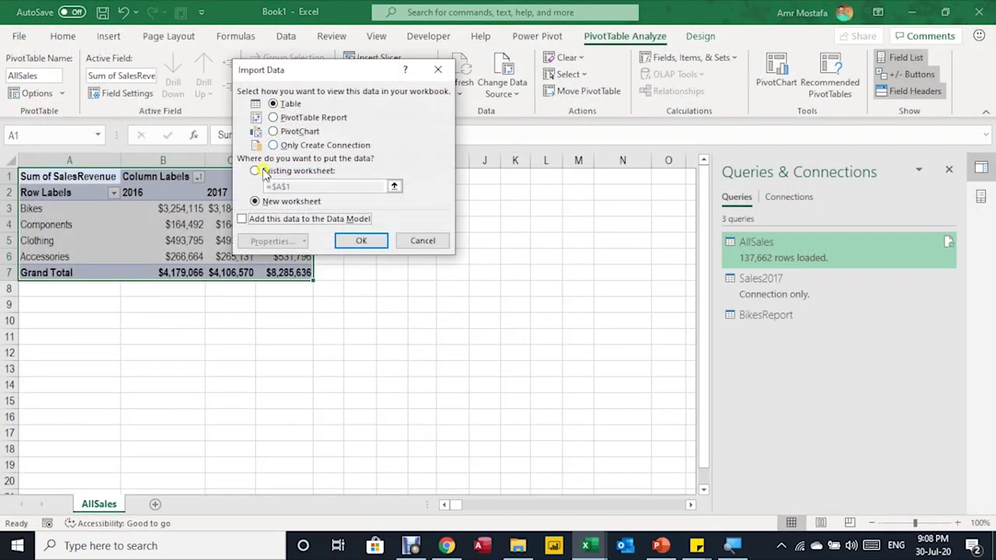
click(373, 243)
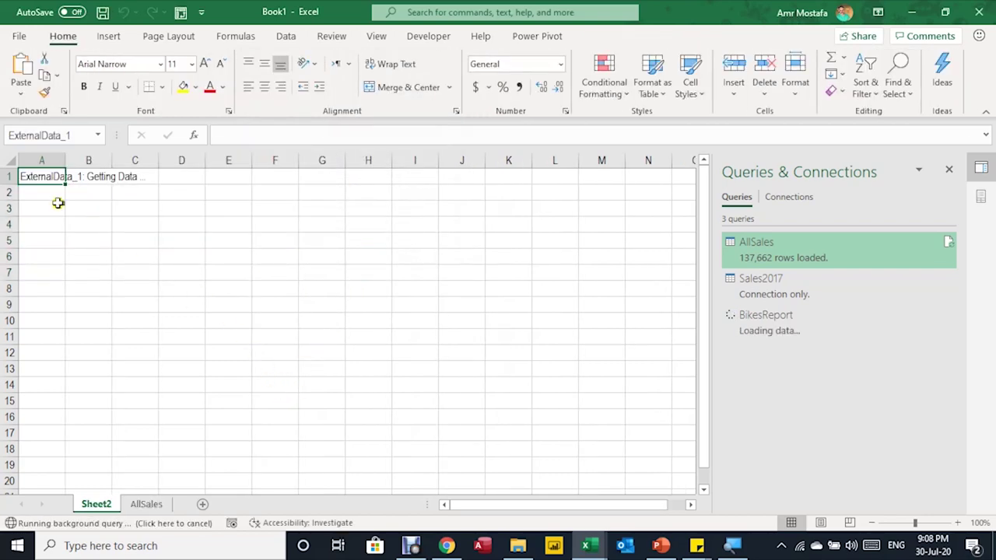
click(127, 193)
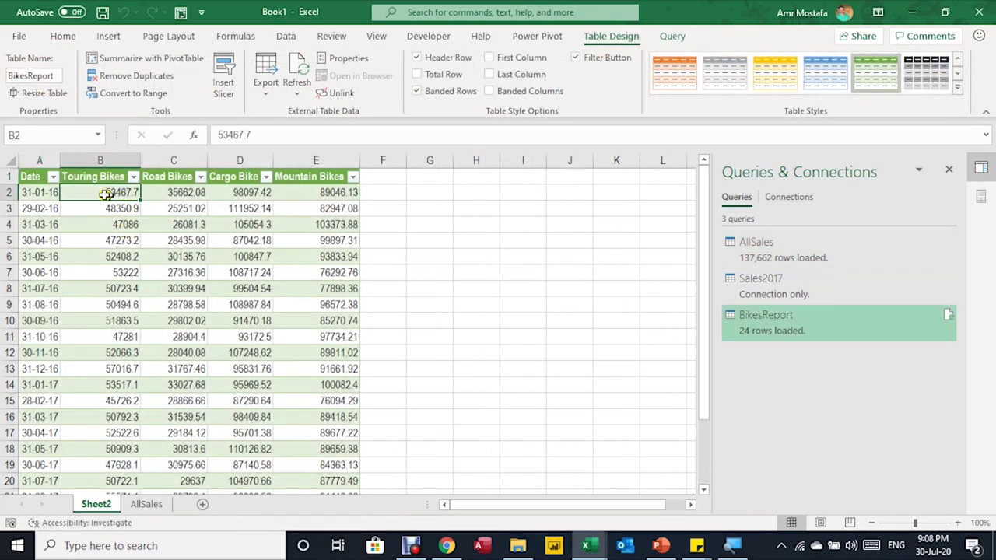
Format the dates in the BikesReport table's Date column with the custom number format mmm-yy.
drag(48, 193, 40, 465)
key(ctrl+1)
click(262, 113)
text(mmm-yy)
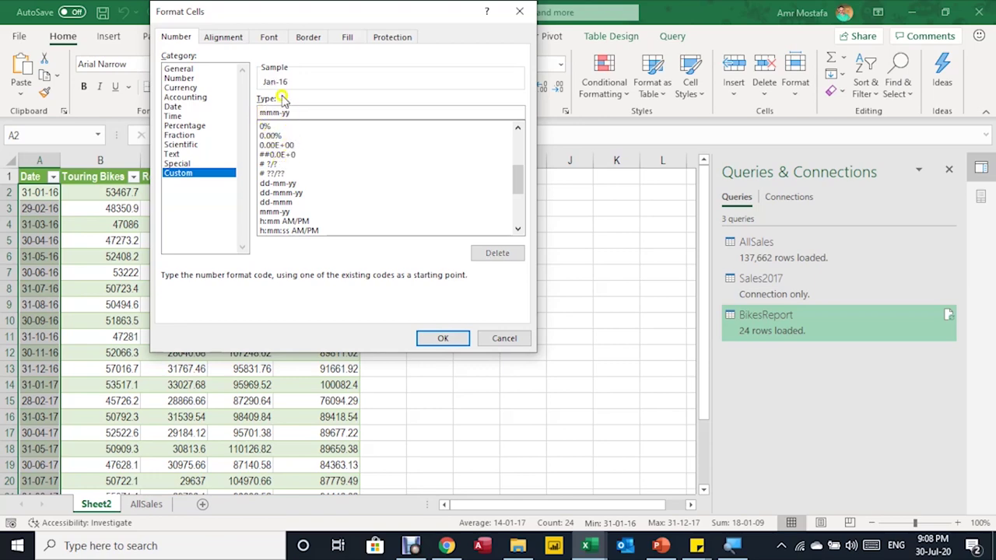
click(446, 341)
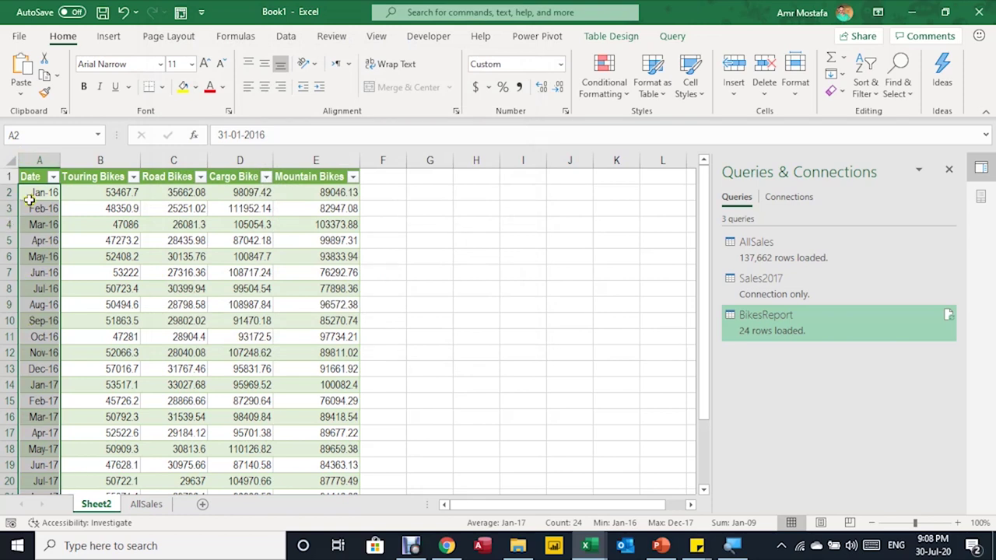
Format the four bike sales columns as currency without decimals and name the report's worksheet Bikes.
drag(96, 193, 328, 325)
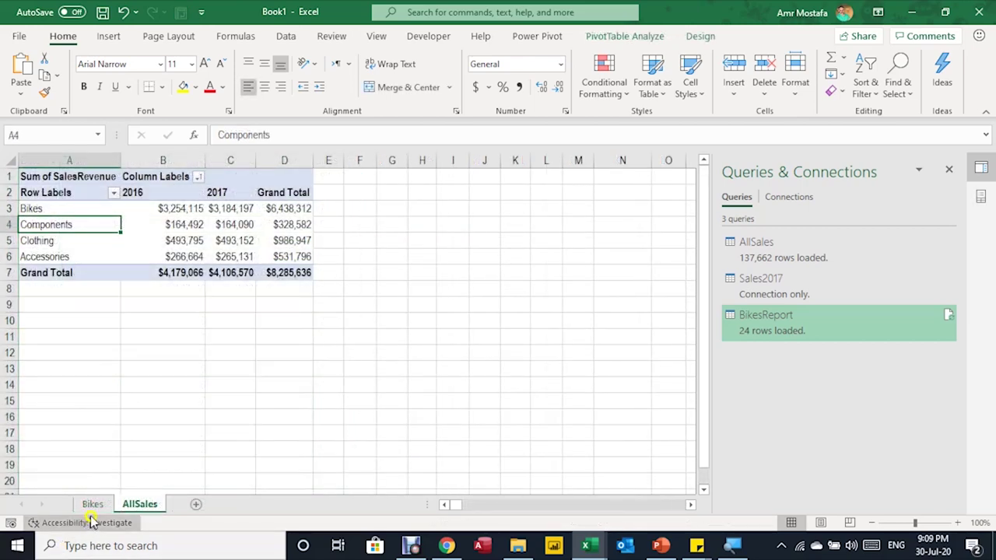
click(92, 505)
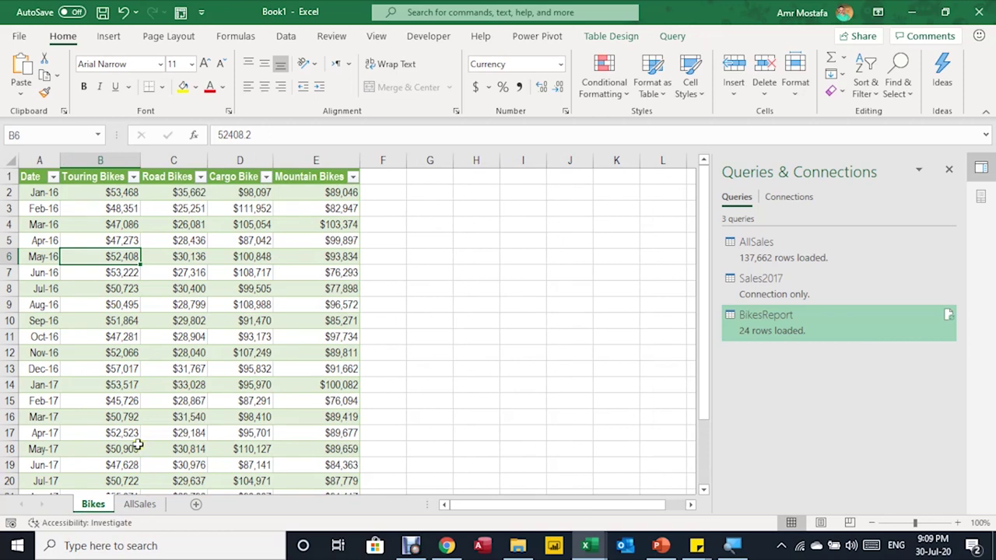
click(151, 279)
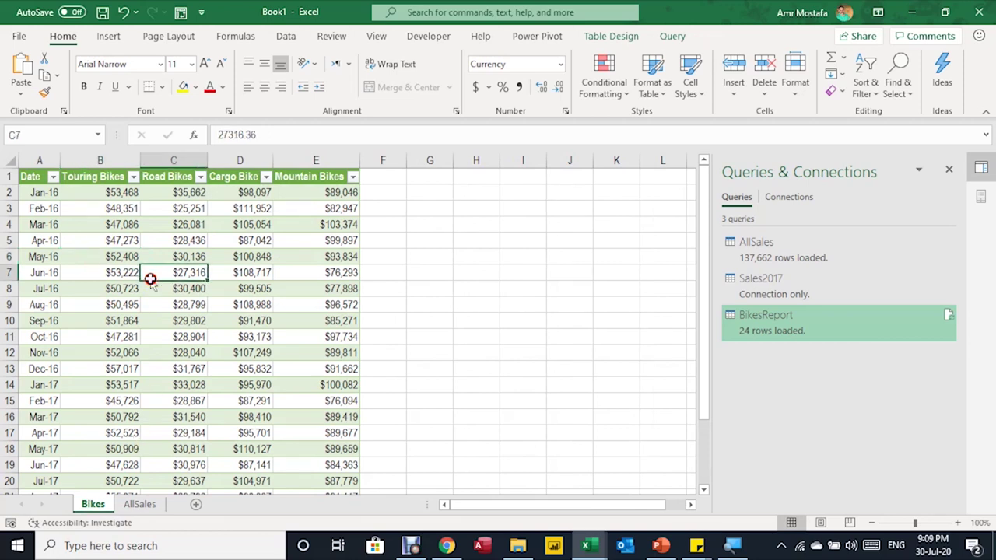
Duplicate the Sales2017 query and name the copy Sales2018.
click(798, 291)
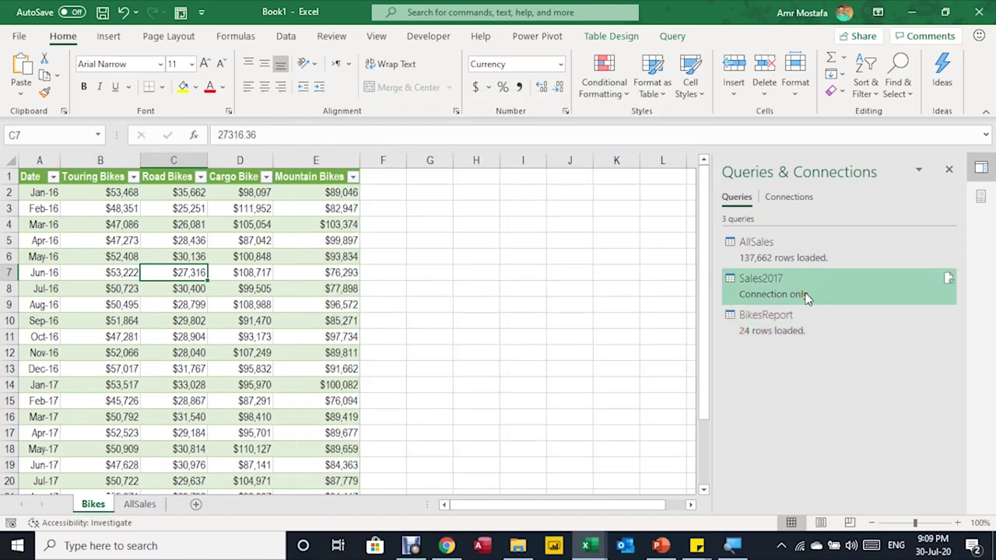
click(793, 259)
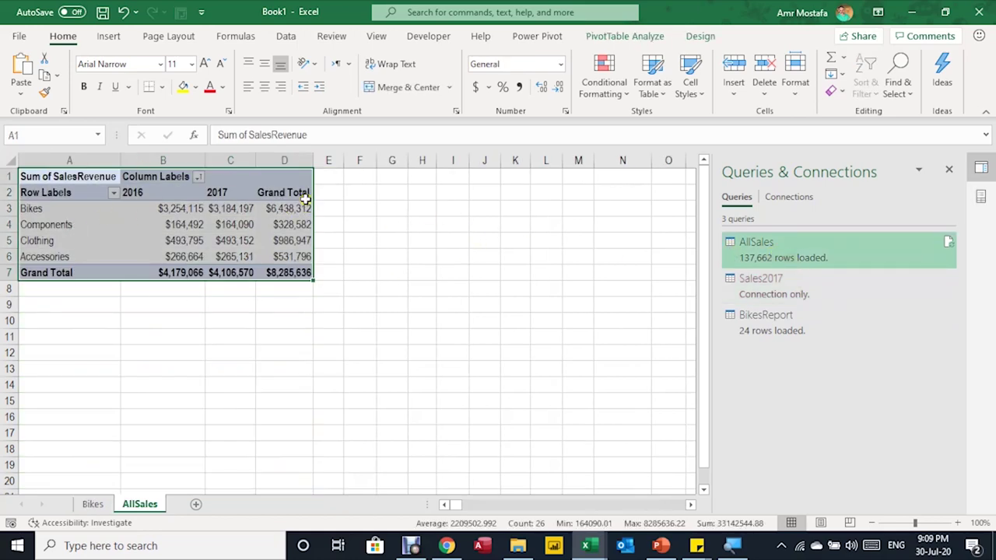
click(765, 285)
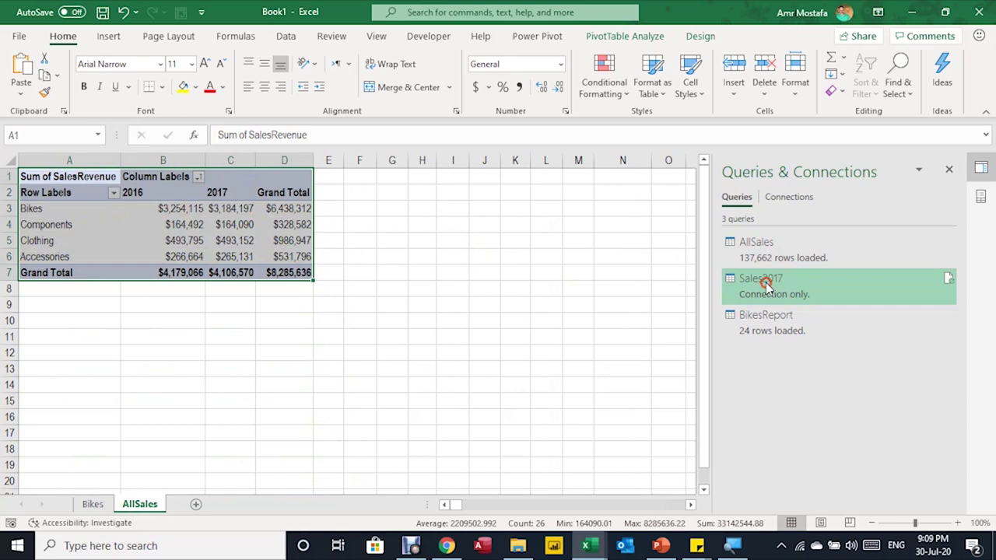
right_click(766, 283)
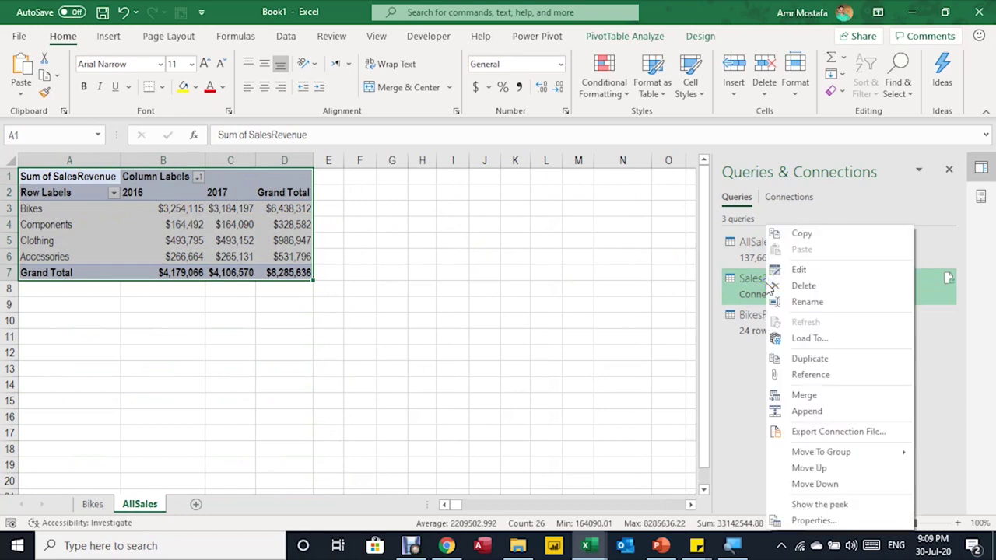
click(820, 360)
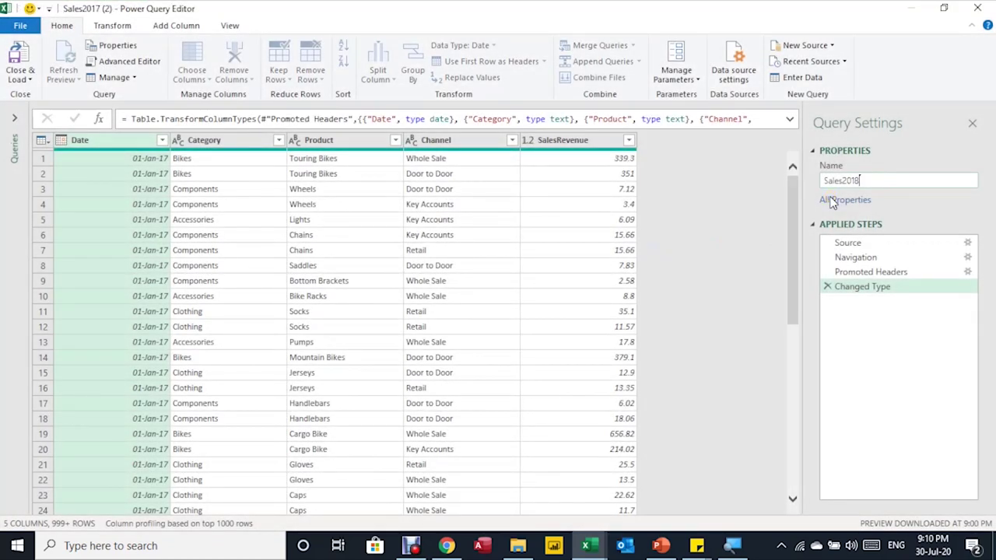
key(Return)
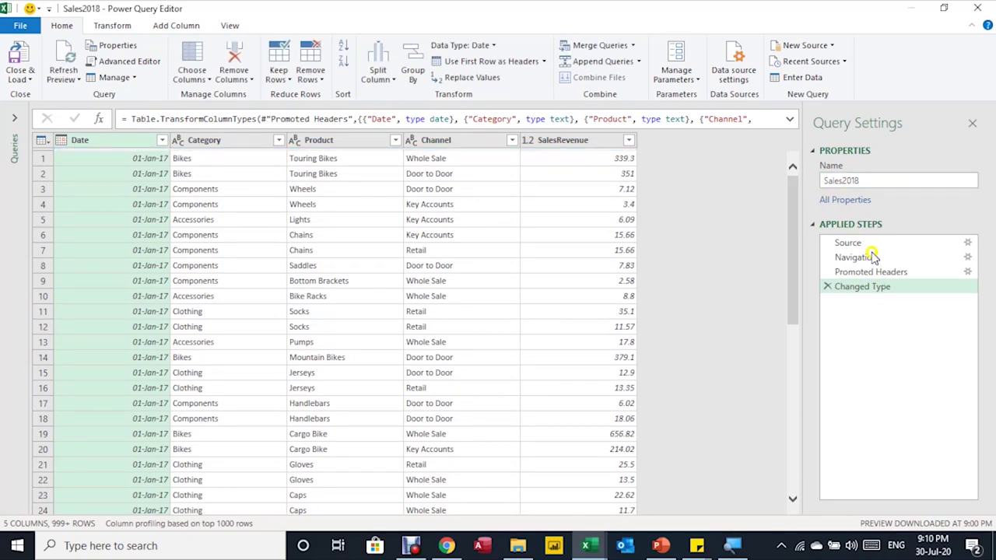
Point the Sales2018 query's Source step to Sales2018.xlsx and return to its Changed Type step.
click(856, 243)
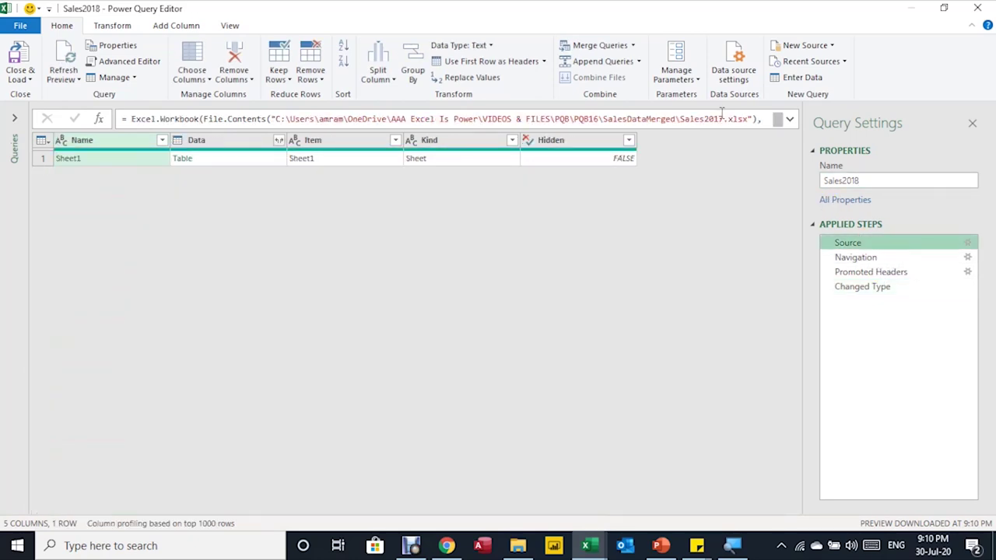
double_click(722, 117)
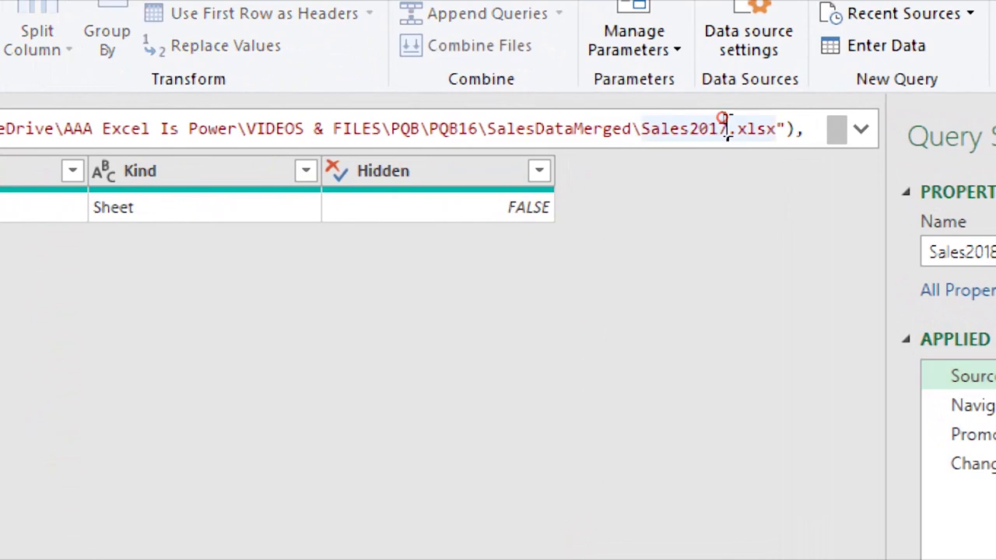
drag(727, 118, 718, 116)
text(8)
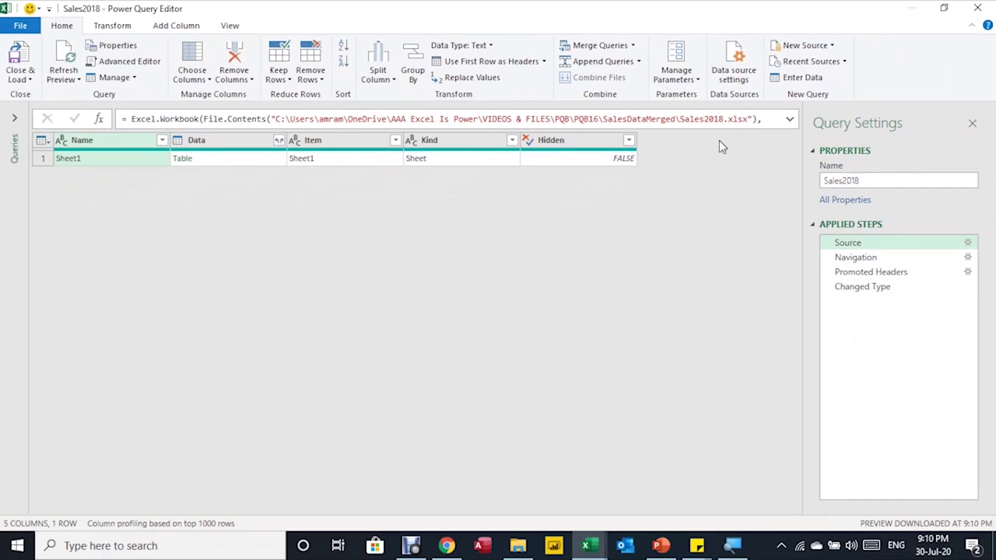
click(871, 288)
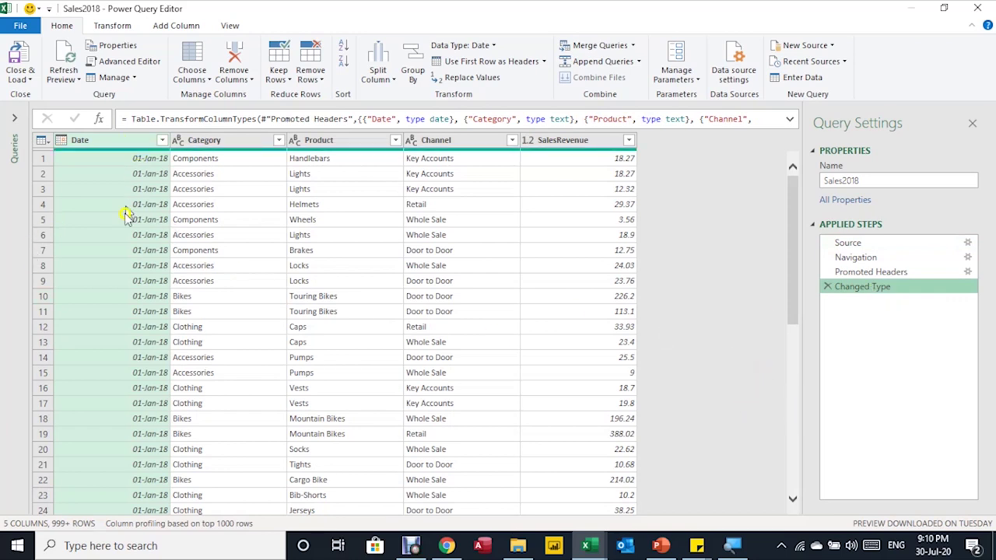
Edit the AllSales query's Appended Query step to combine three or more tables, adding Sales2018 to the tables to append.
click(11, 120)
click(45, 134)
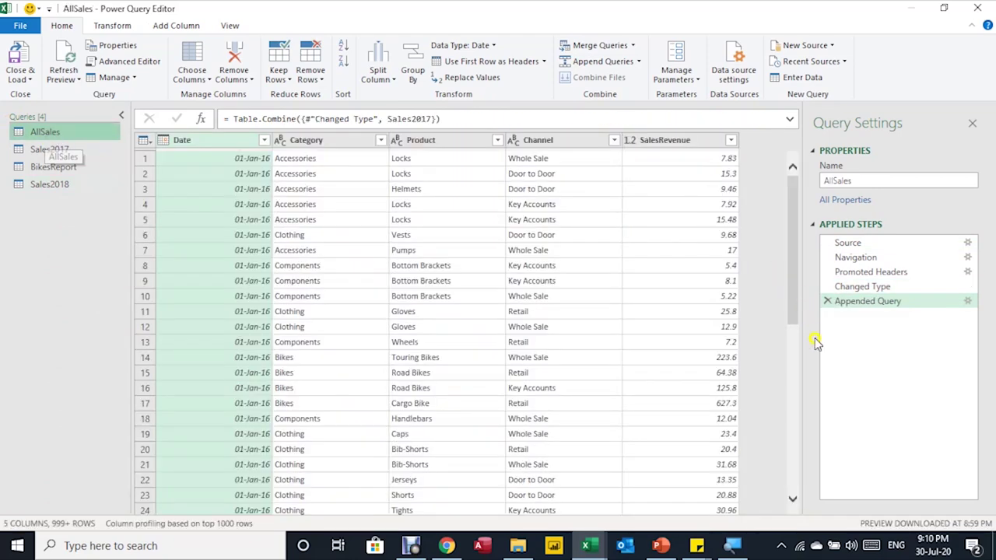
click(968, 302)
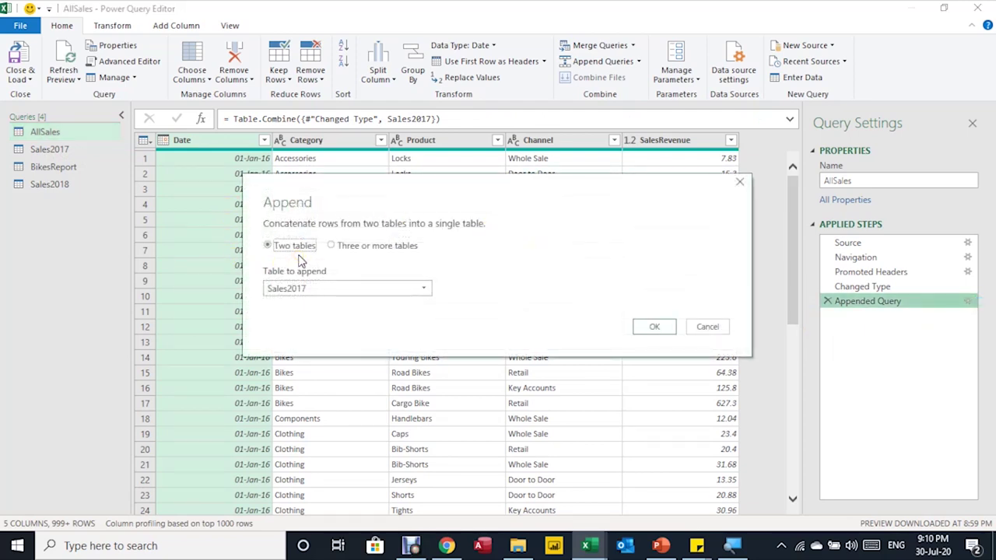
click(352, 246)
click(352, 247)
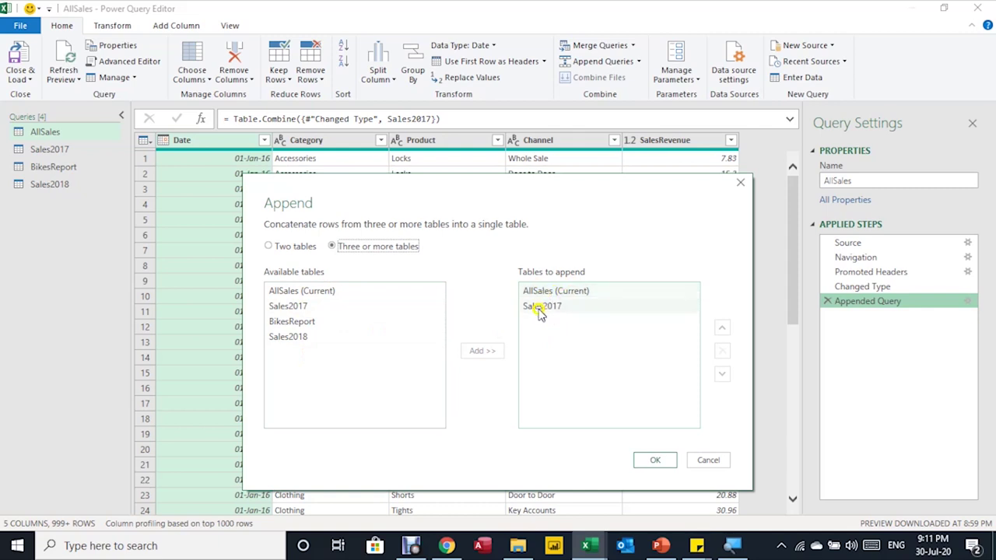
click(304, 337)
click(481, 349)
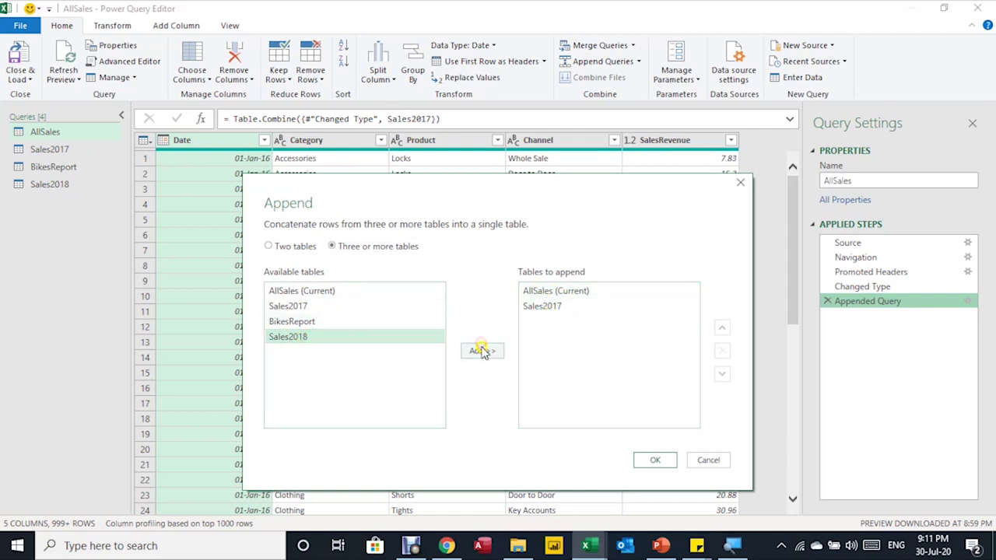
click(663, 464)
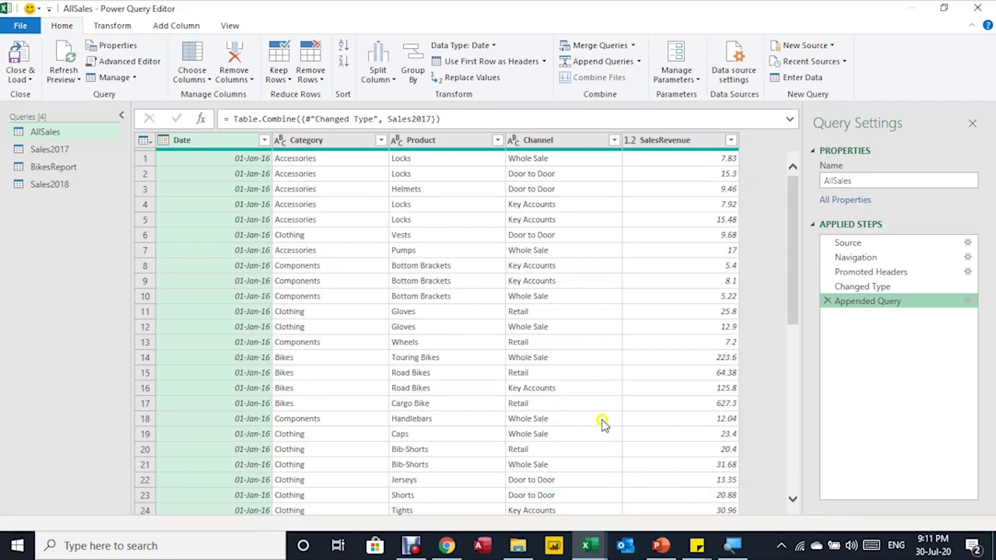
Close the query editor and load the new Sales2018 query as a connection only.
click(20, 77)
click(43, 112)
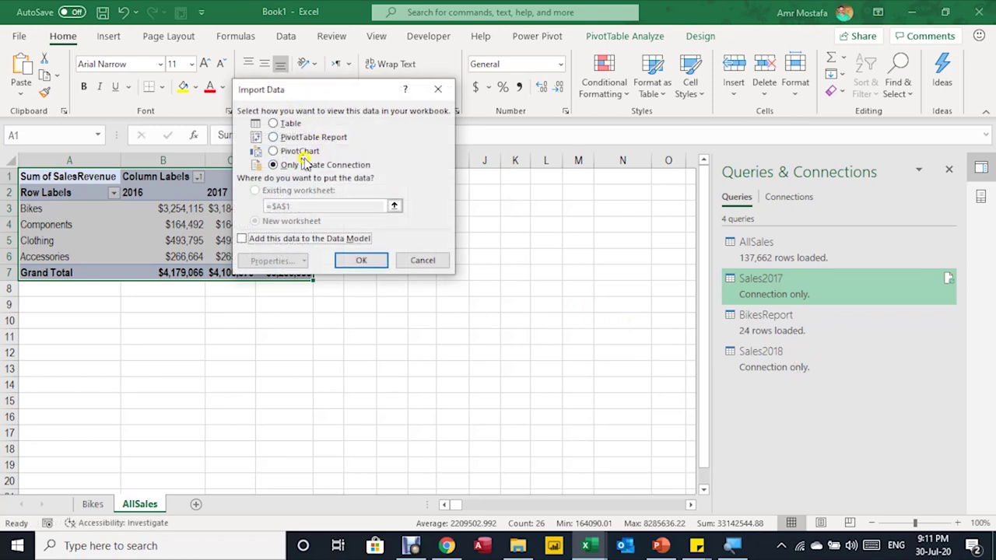
click(360, 261)
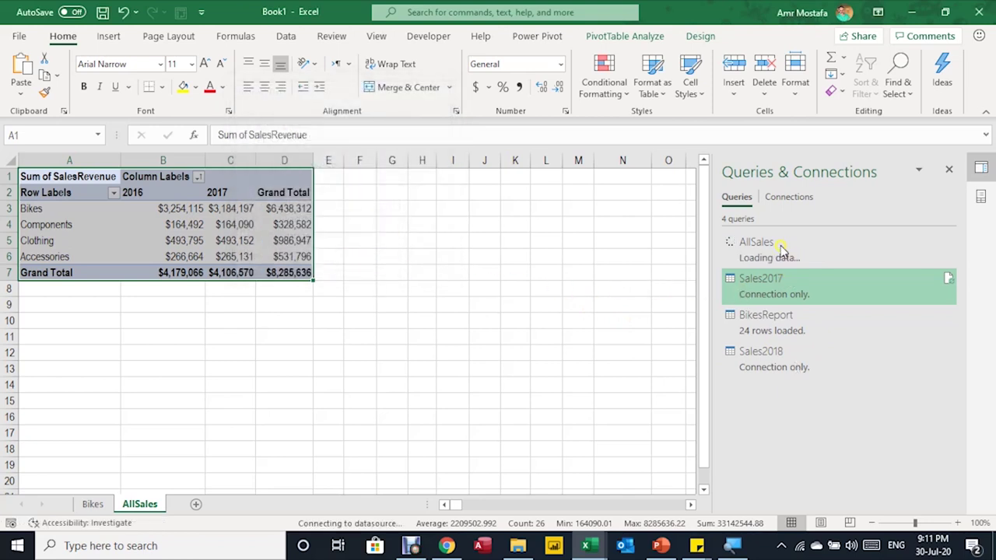
click(271, 213)
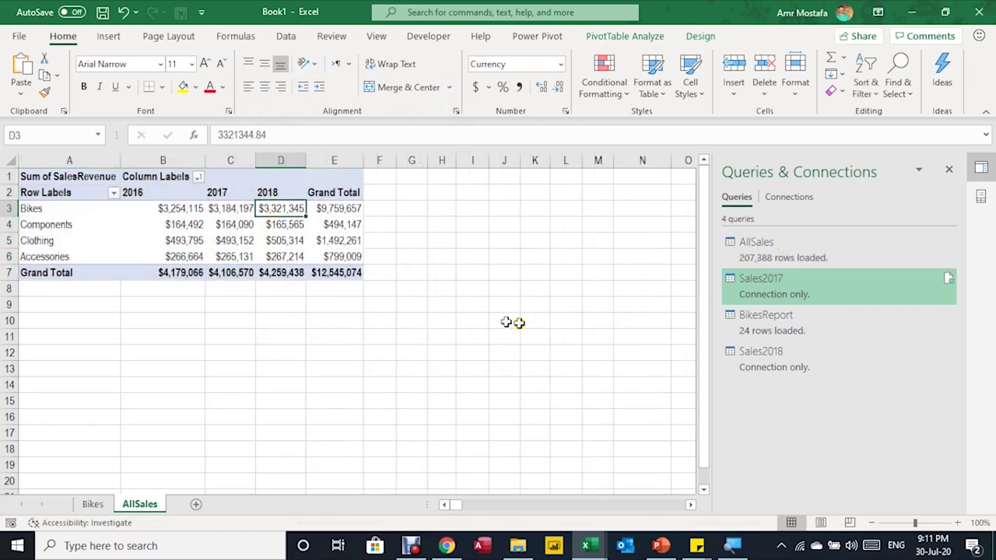
Refresh the BikesReport table on the Bikes sheet and check its added 2018 rows.
click(756, 249)
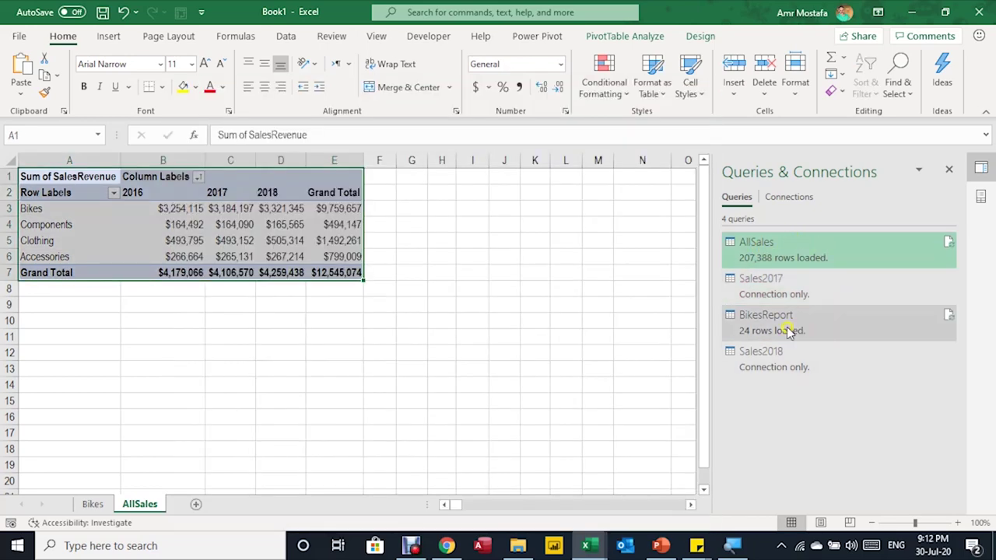
click(98, 506)
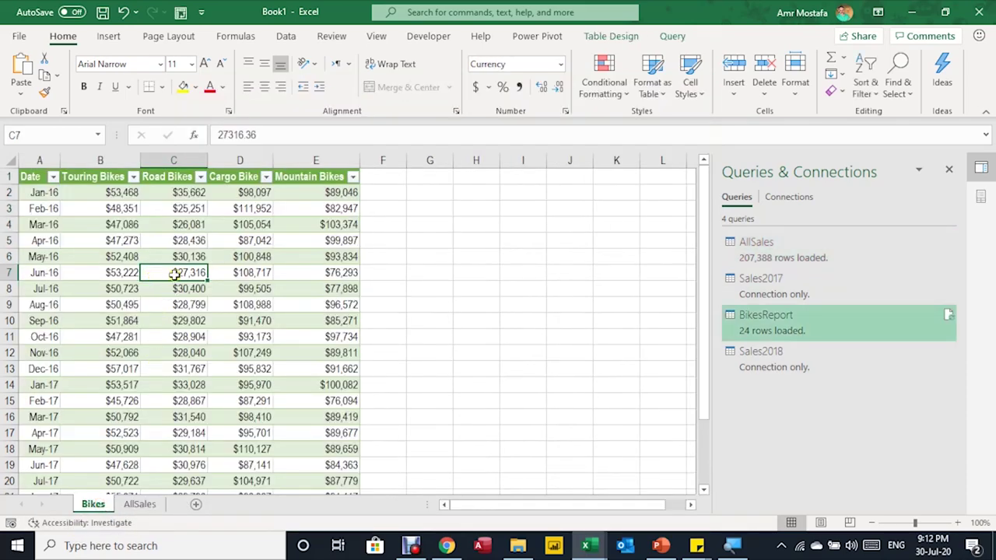
right_click(190, 280)
click(229, 220)
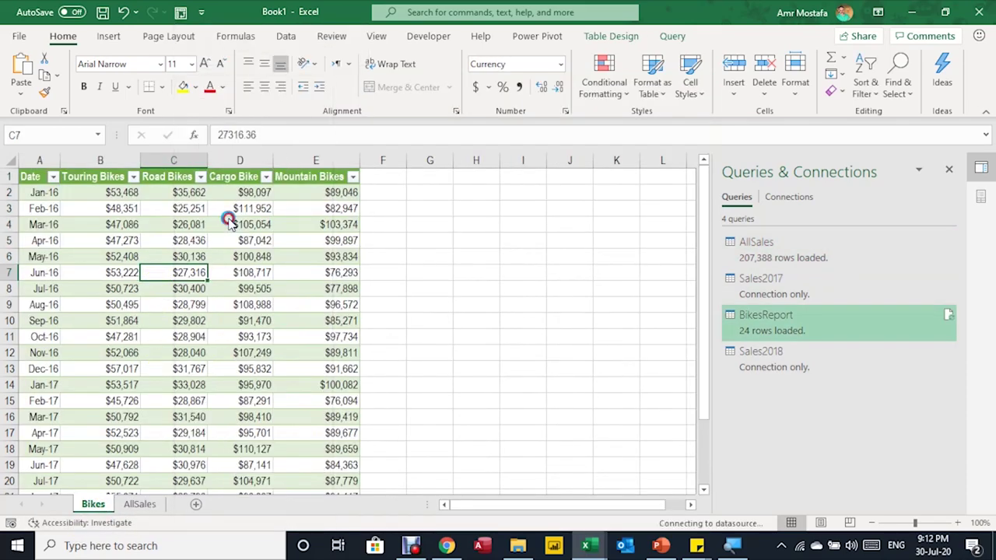
scroll(240, 316, down, 4)
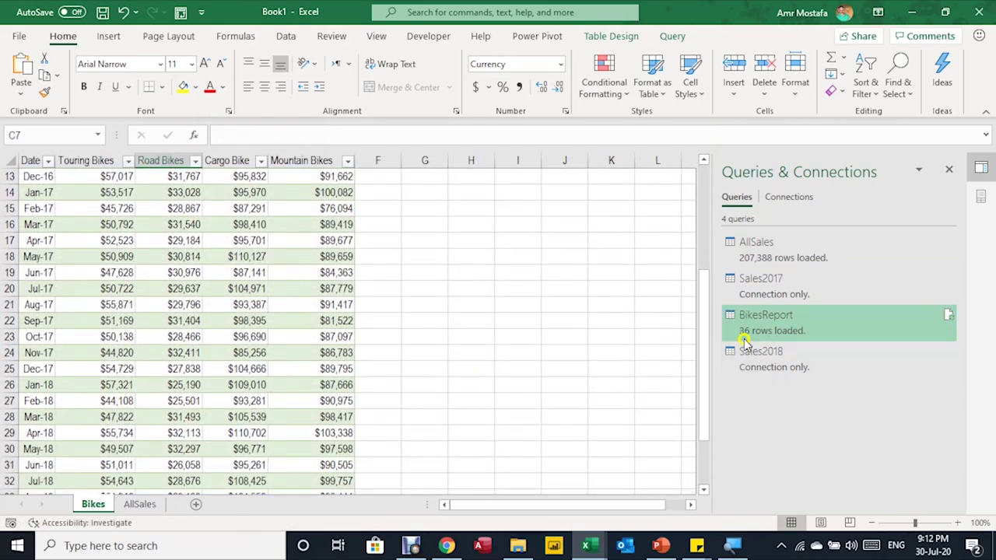
scroll(249, 380, down, 3)
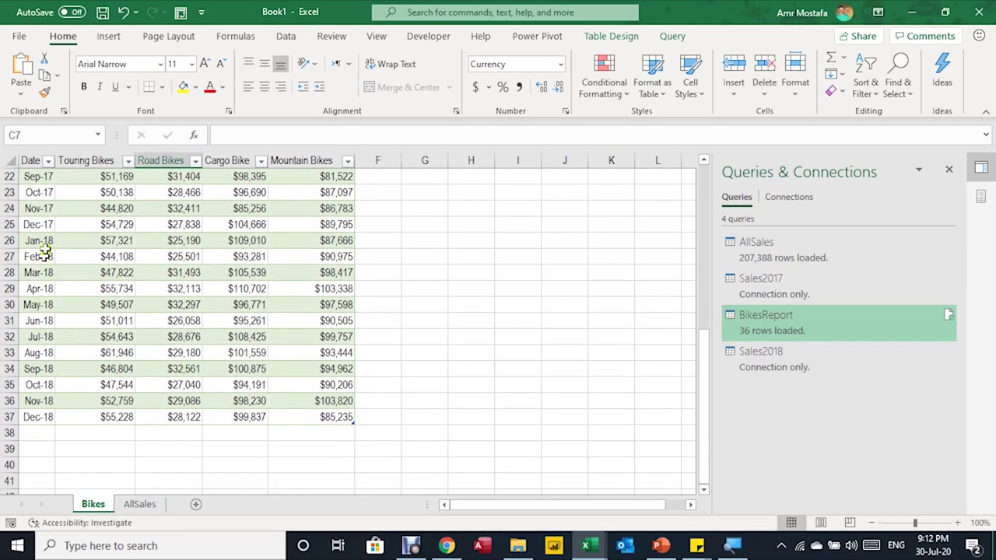
scroll(113, 374, up, 7)
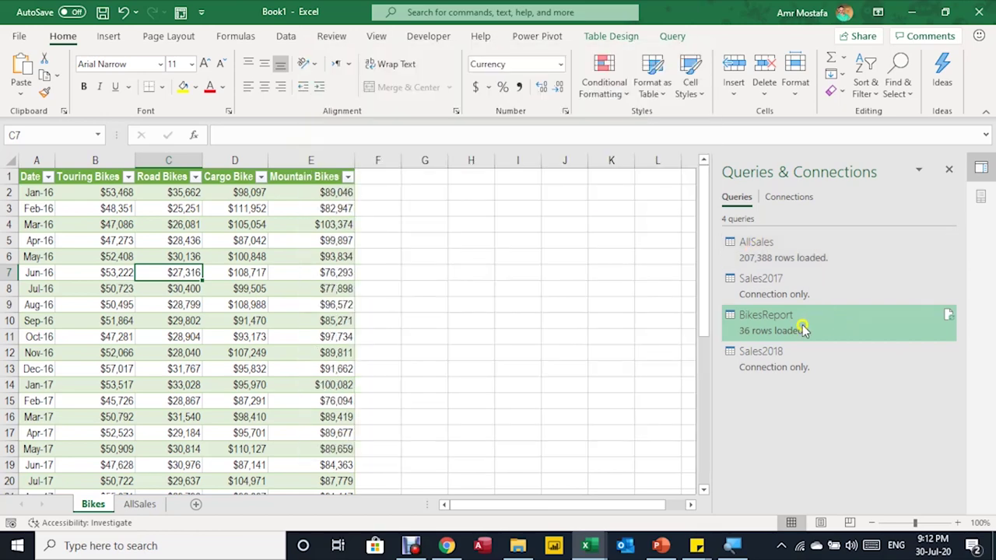
mouse_move(805, 331)
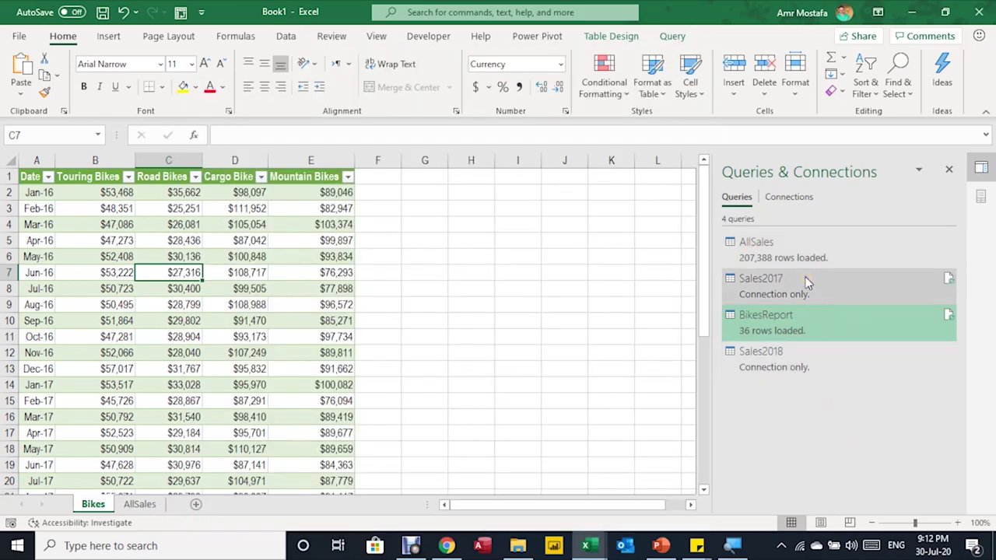
mouse_move(808, 379)
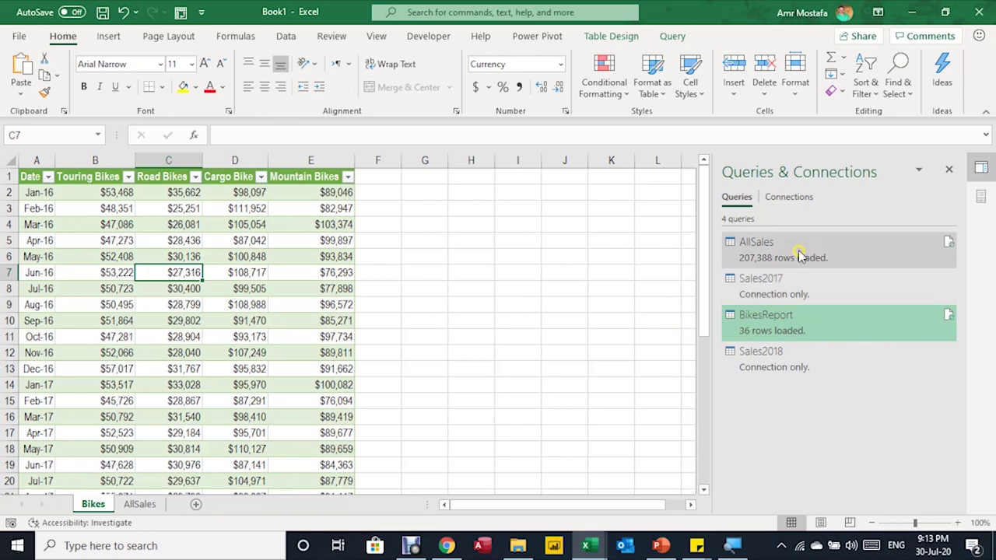
mouse_move(799, 252)
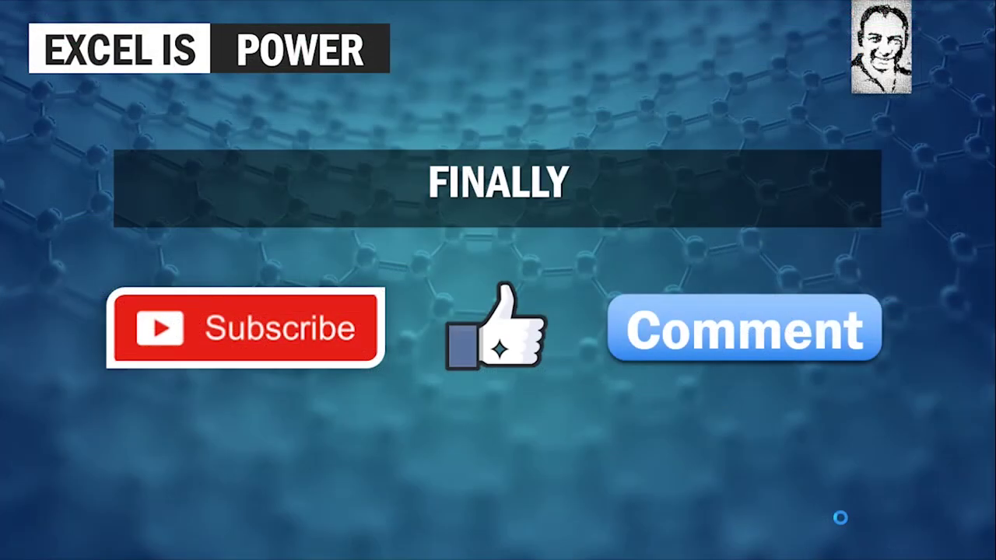